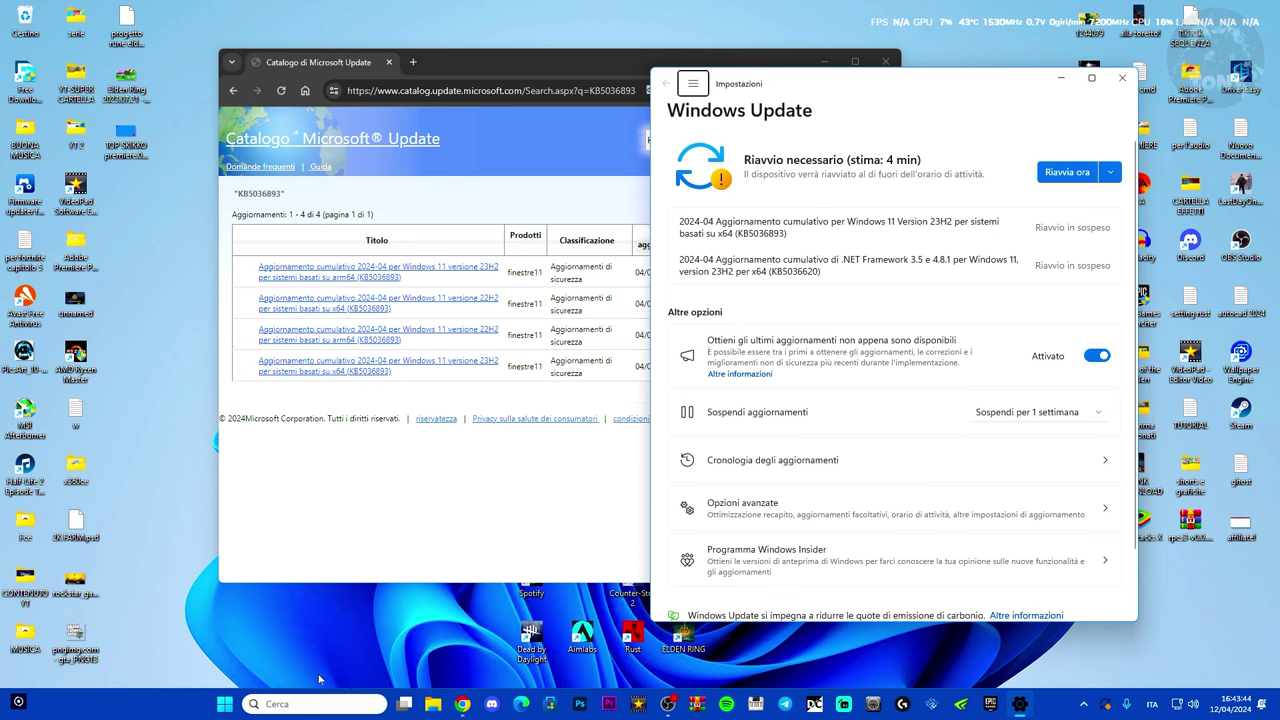
# - Open the Servizi console and bring up the properties of the Windows Update service
pyautogui.click(296, 712)
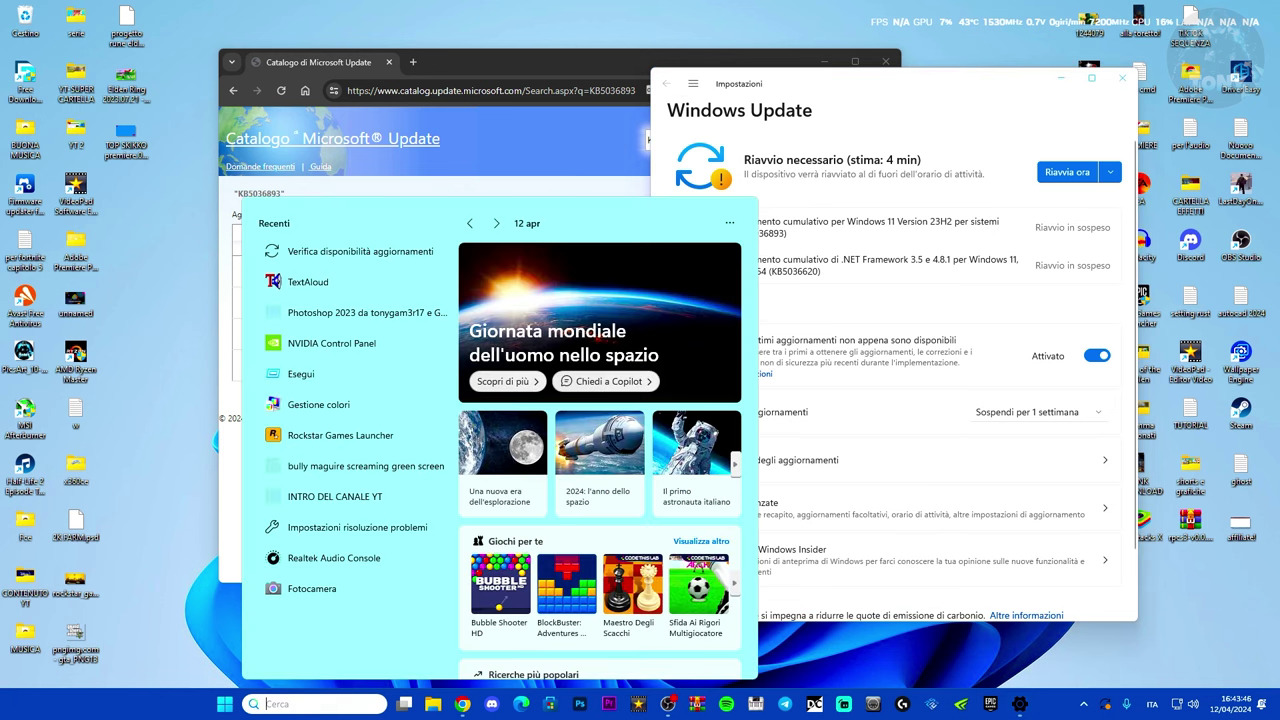
pyautogui.write('servizi')
pyautogui.click(330, 294)
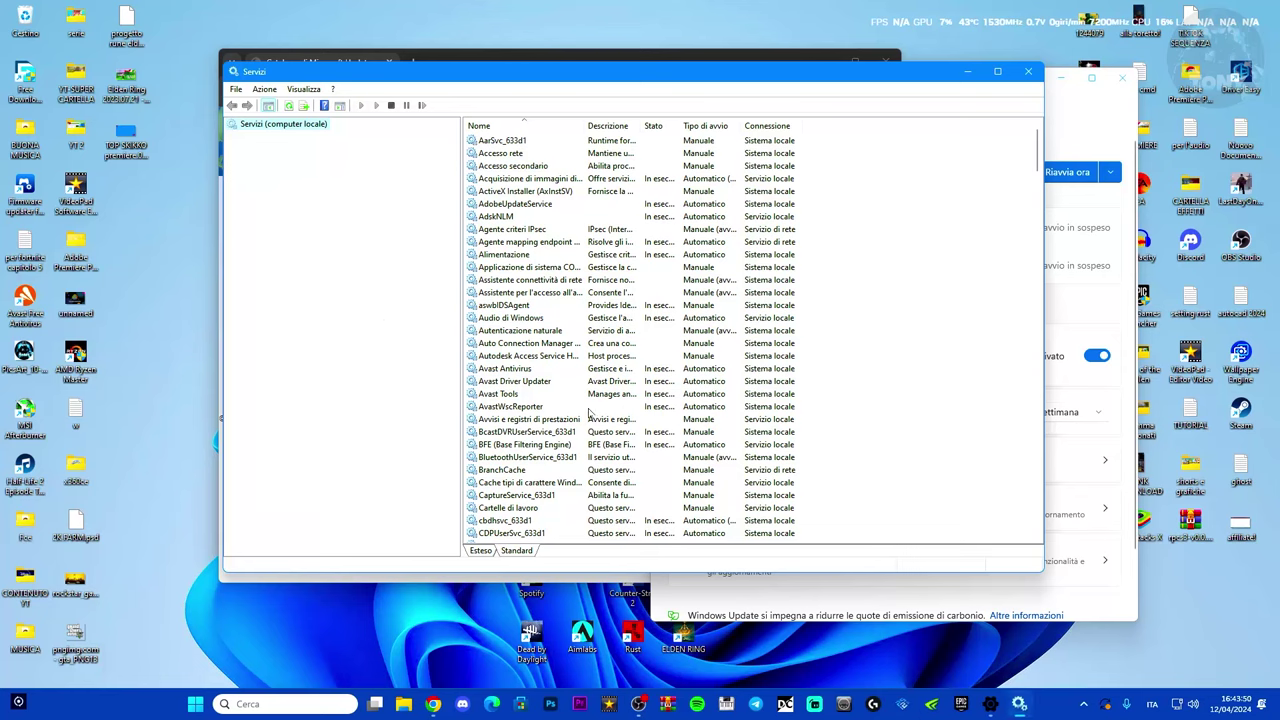
pyautogui.scroll(-20, 693, 399)
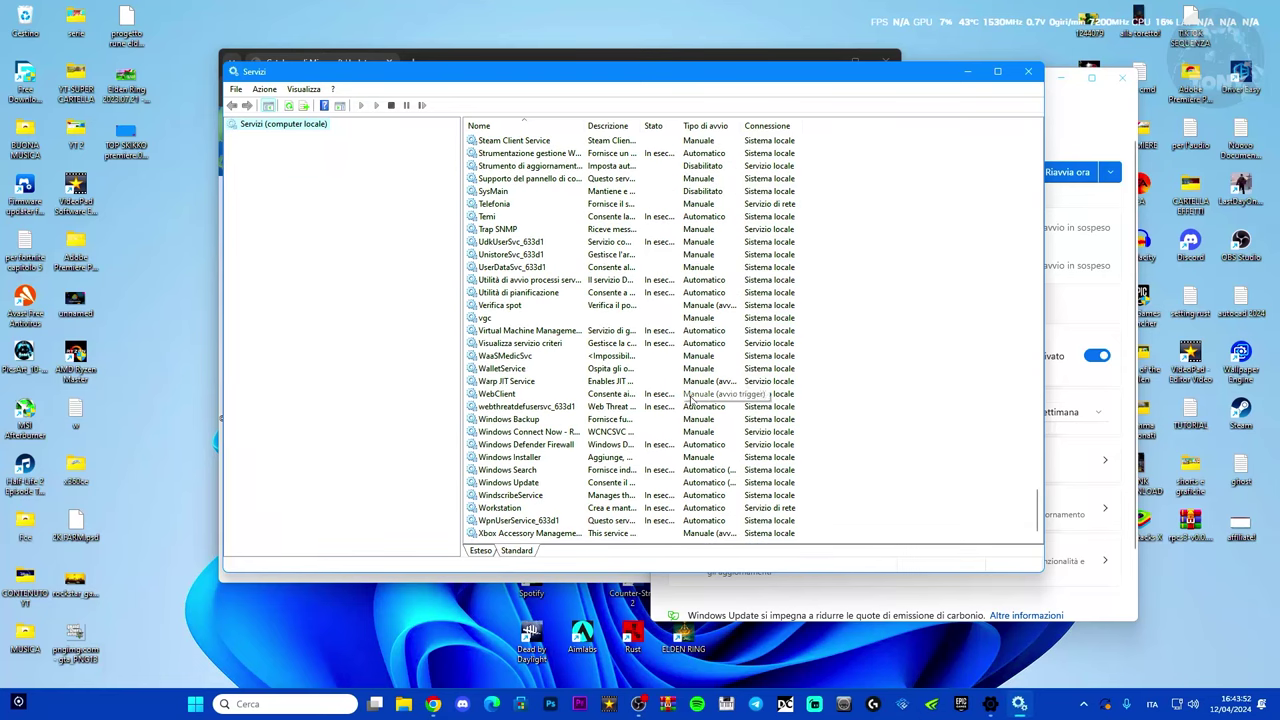
pyautogui.click(555, 484)
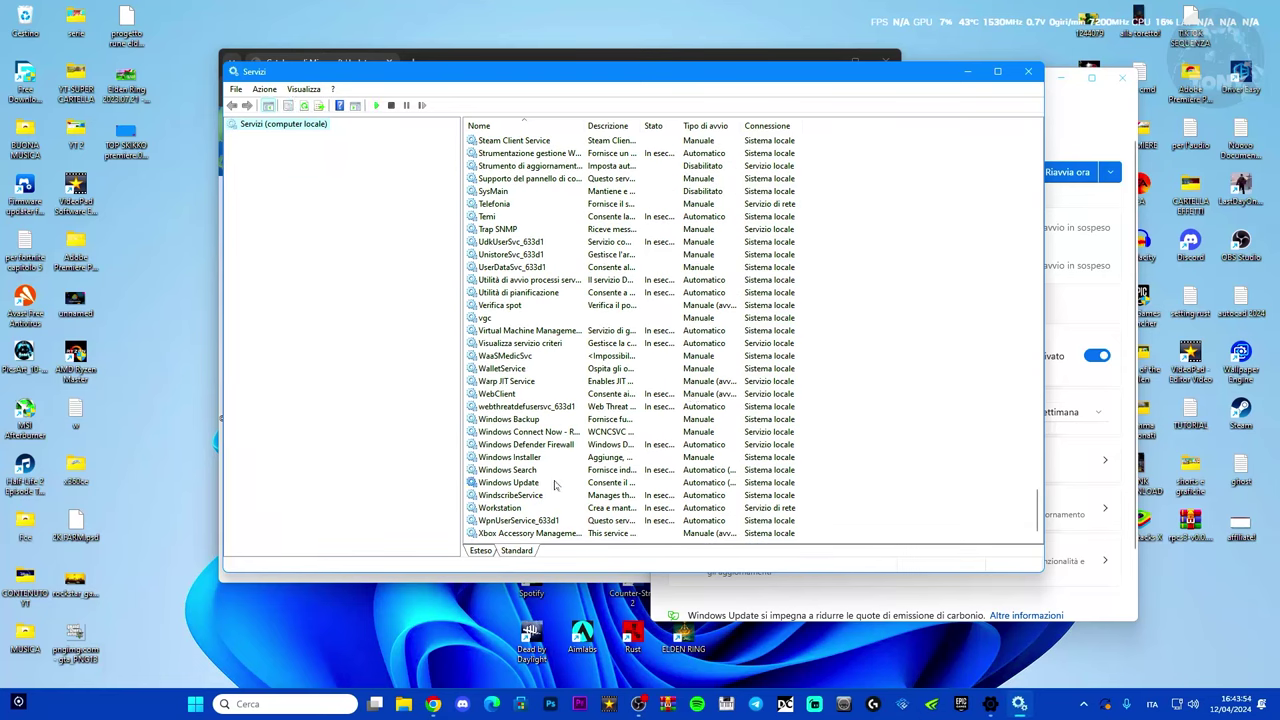
pyautogui.doubleClick(548, 484)
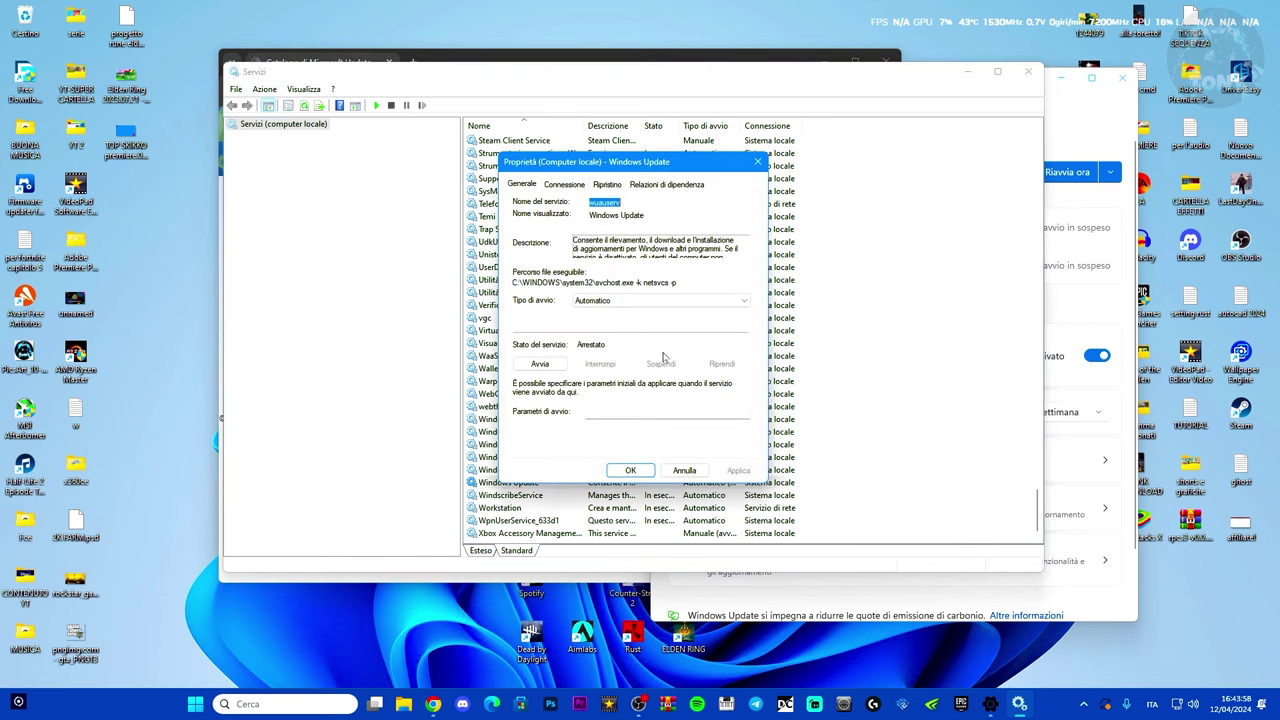
# - Start the Windows Update service, set its startup type to Manuale and apply the change
pyautogui.click(540, 365)
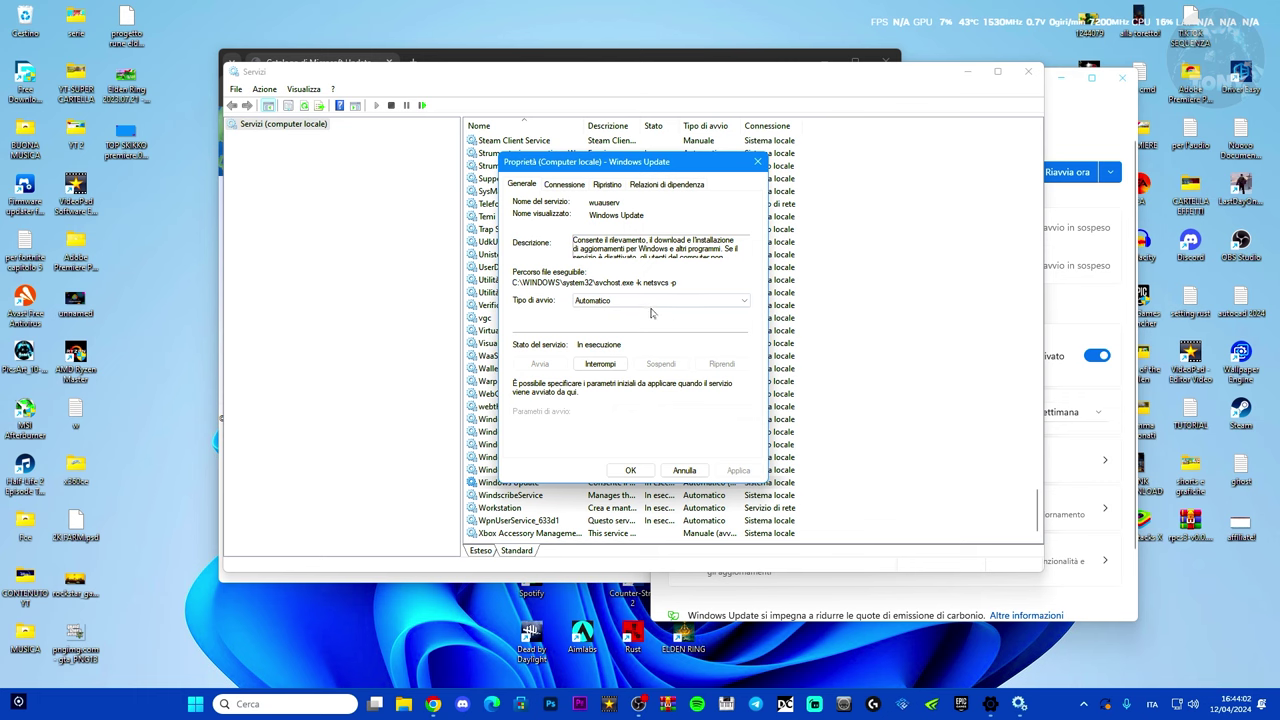
pyautogui.click(650, 301)
pyautogui.click(650, 331)
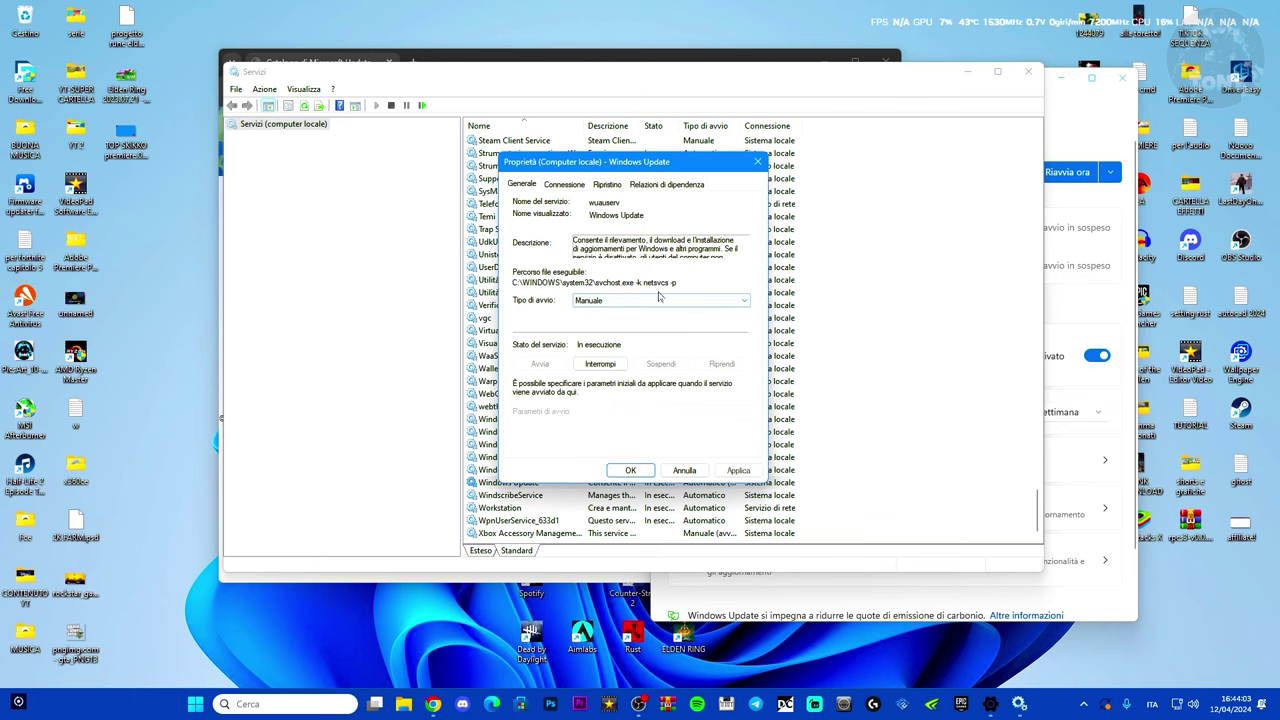
pyautogui.click(738, 470)
pyautogui.click(630, 470)
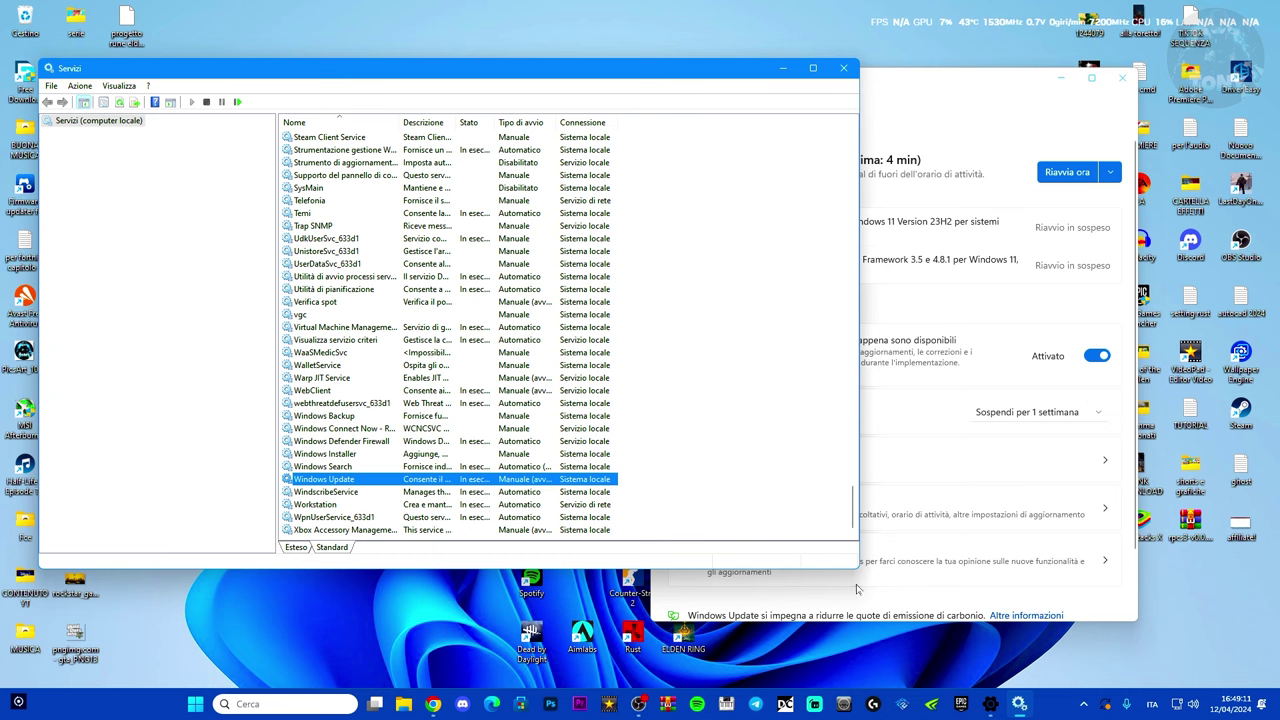
# - Open the Windows folder on Disco locale (C:) in File Explorer
pyautogui.click(403, 703)
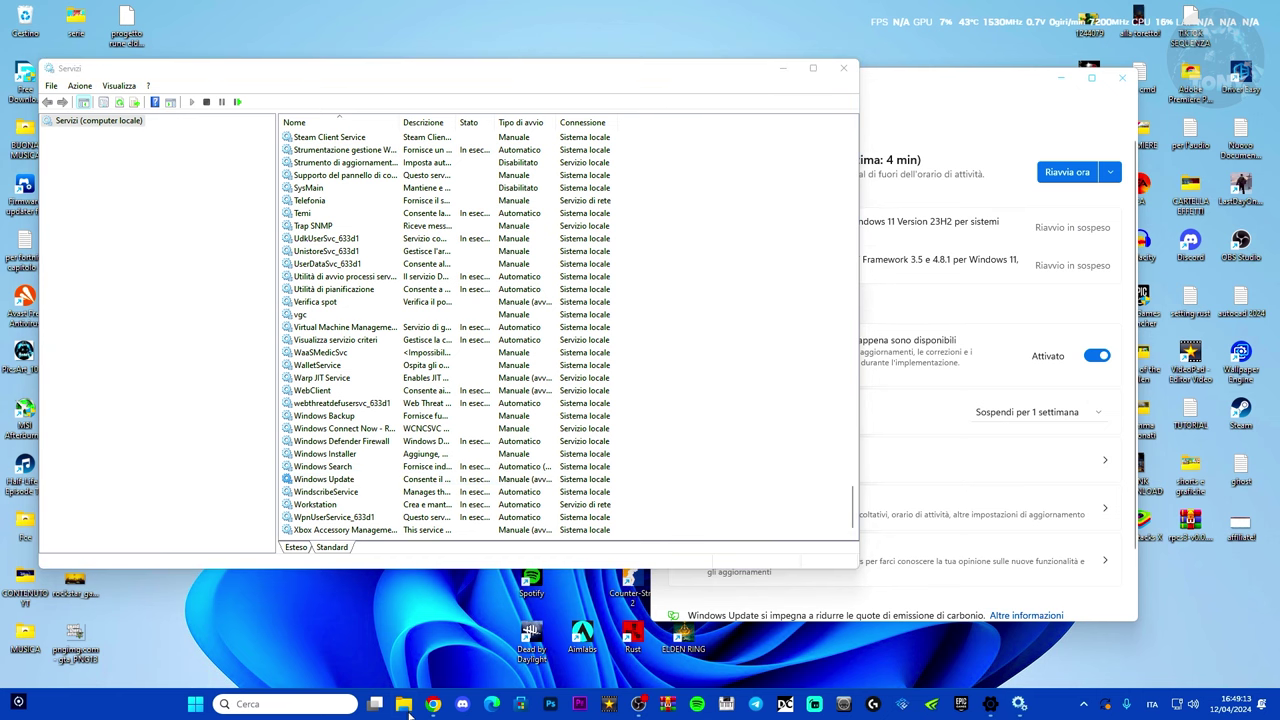
pyautogui.scroll(-5, 332, 433)
pyautogui.click(327, 414)
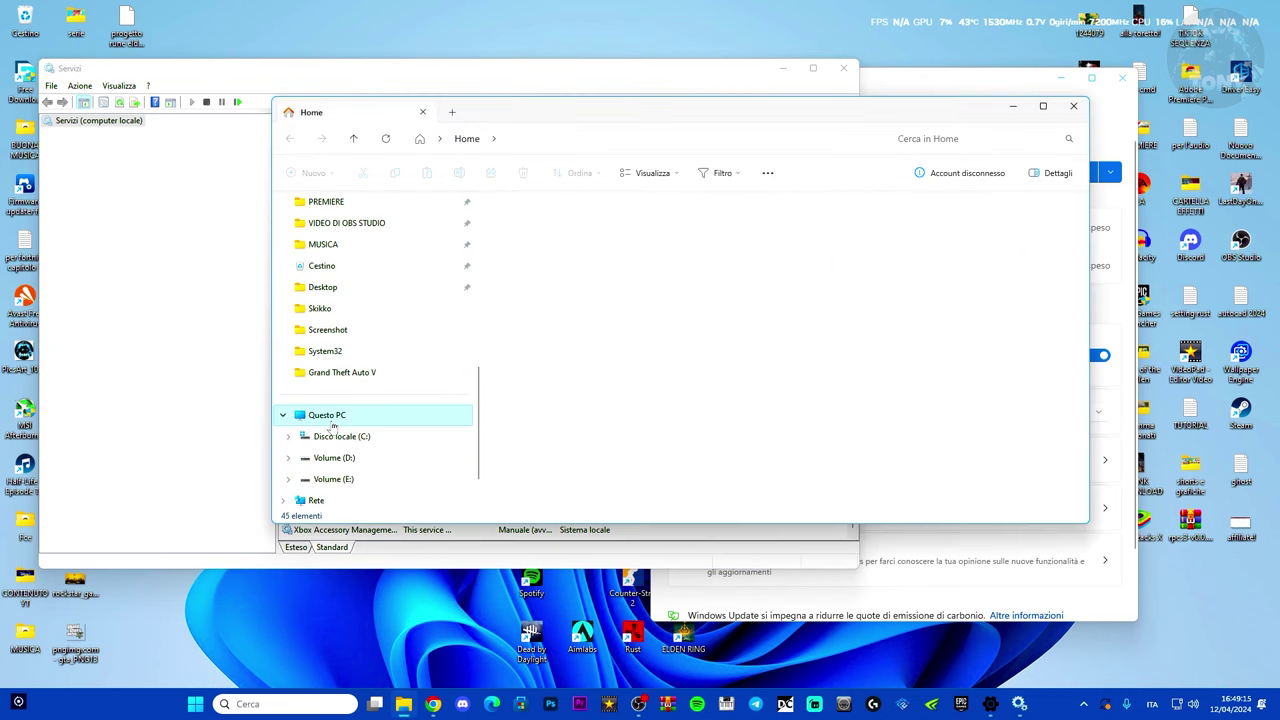
pyautogui.scroll(-8, 595, 232)
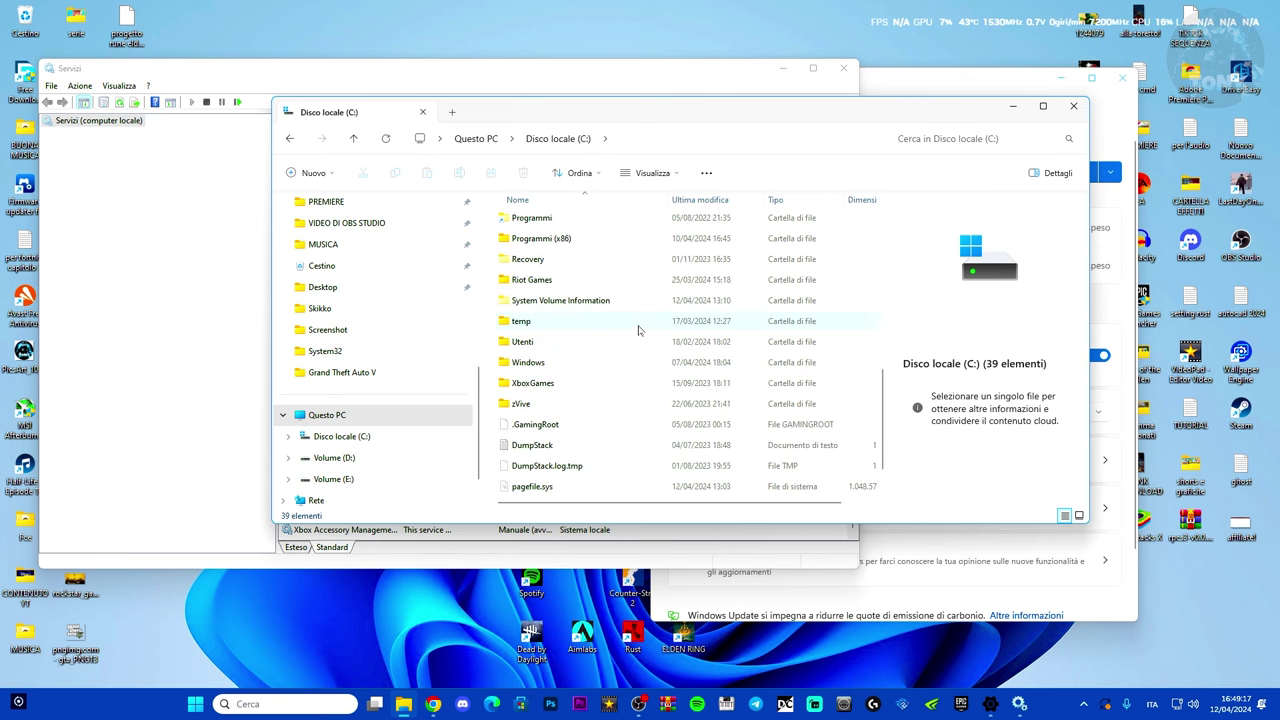
pyautogui.doubleClick(576, 364)
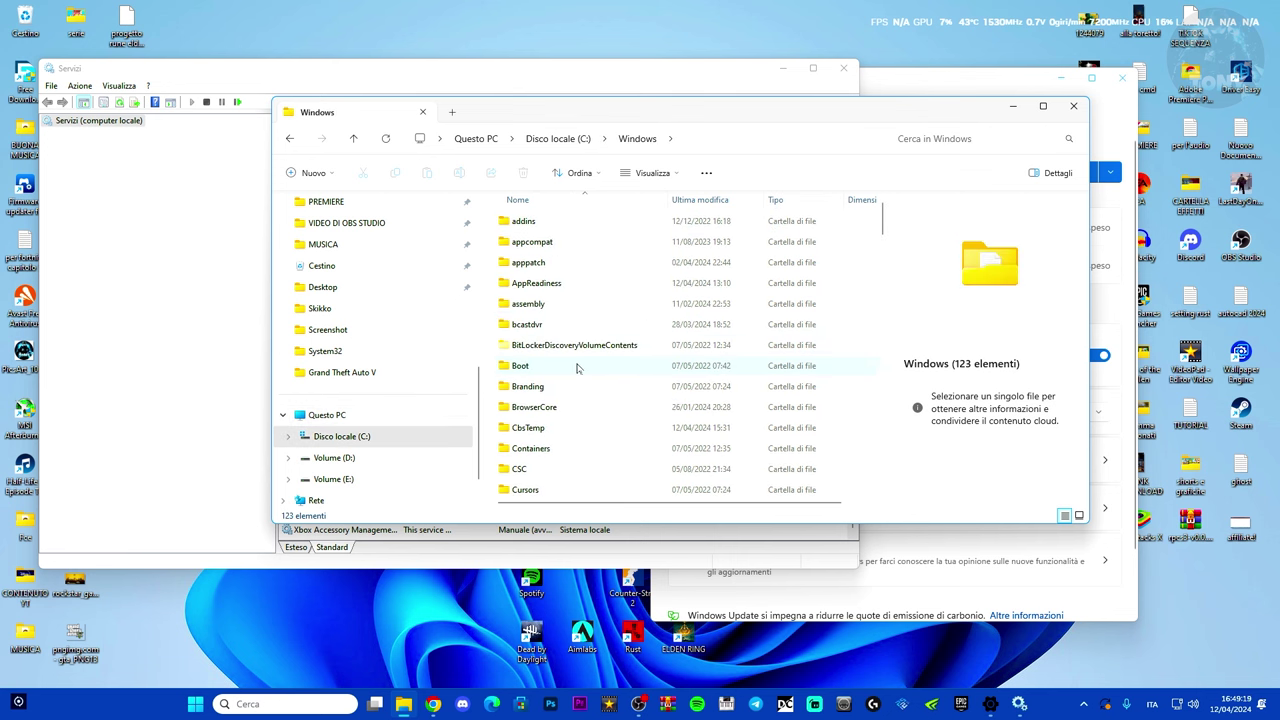
# - Find the SoftwareDistribution folder inside Windows and open its Download subfolder
pyautogui.scroll(-3, 601, 343)
pyautogui.scroll(-2, 601, 343)
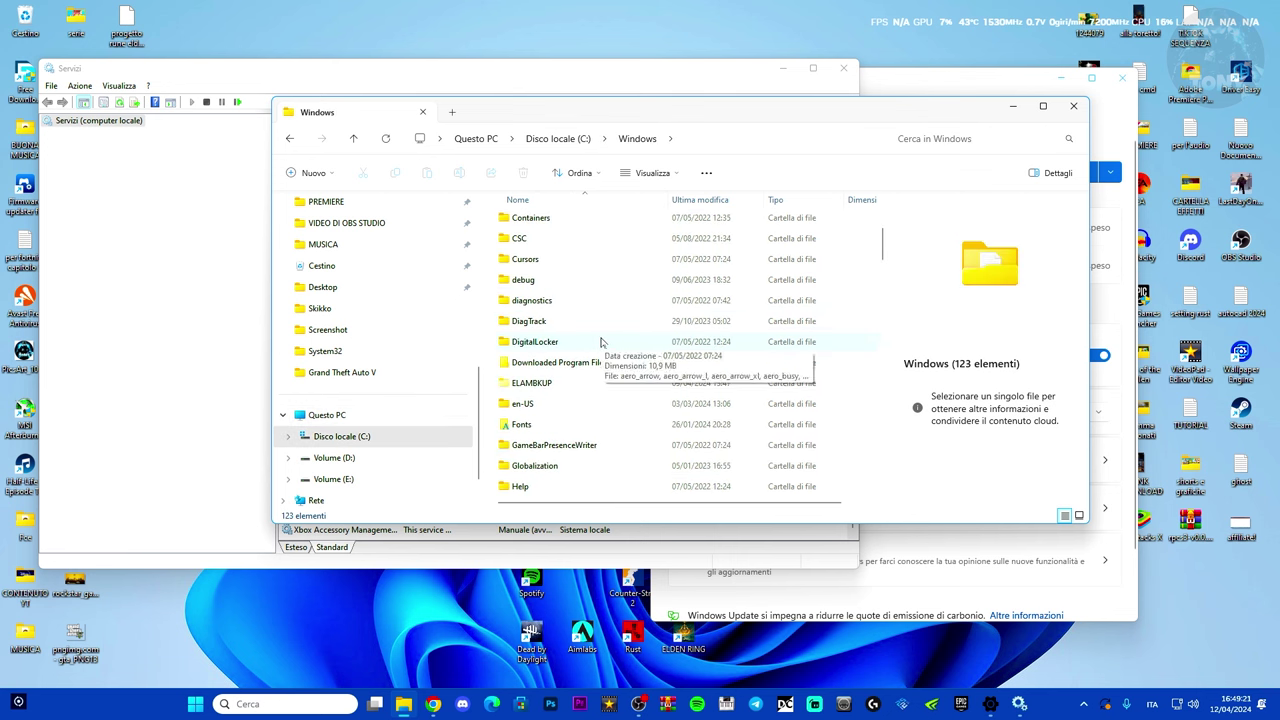
pyautogui.scroll(-1, 656, 368)
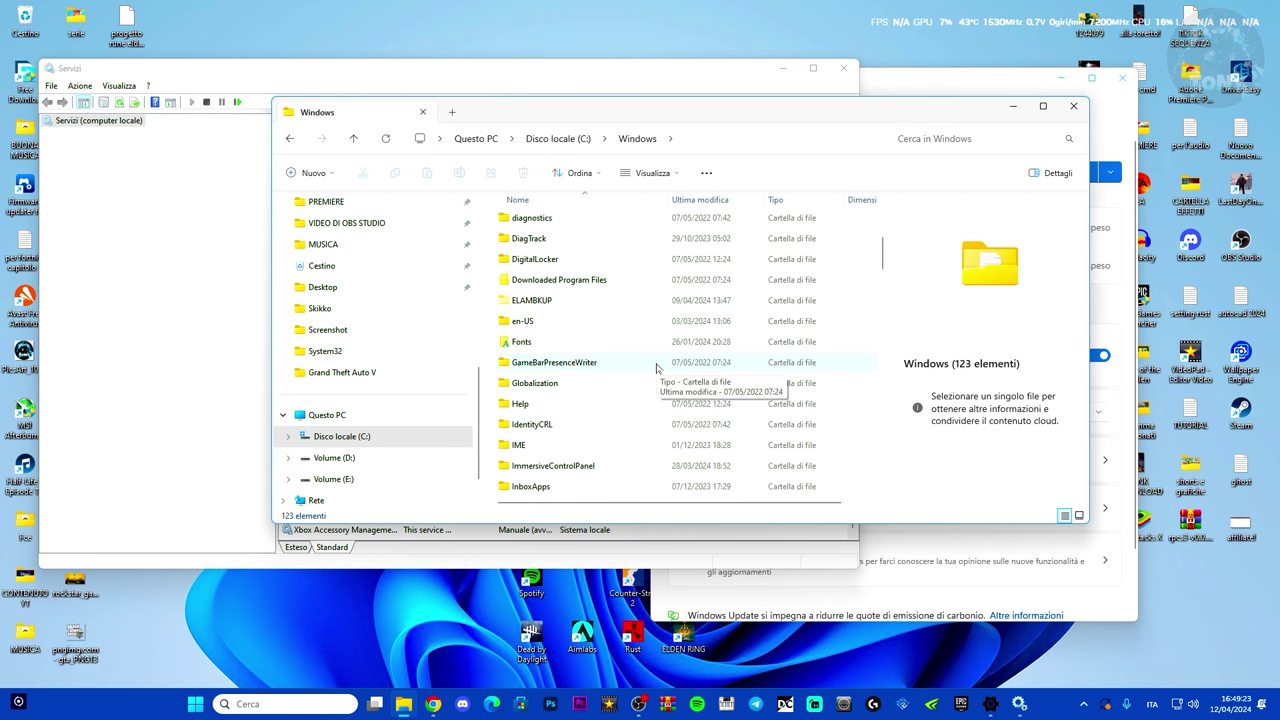
pyautogui.scroll(-4, 656, 368)
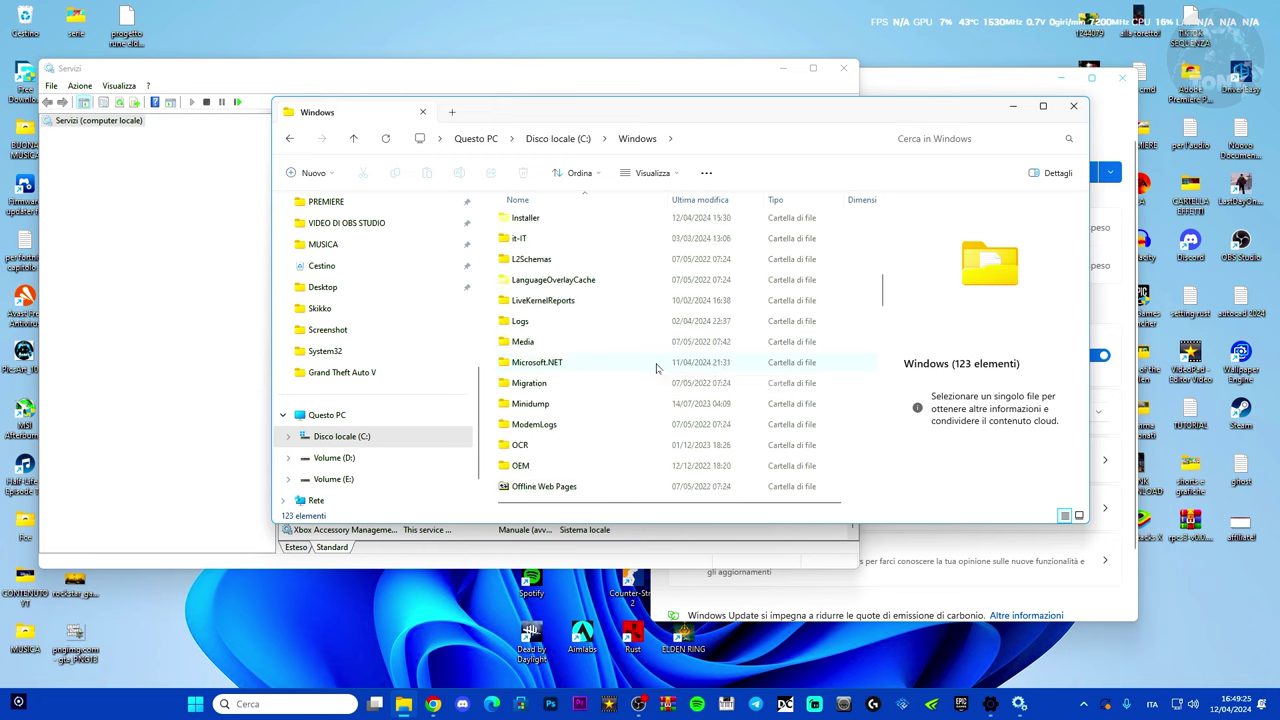
pyautogui.scroll(5, 656, 368)
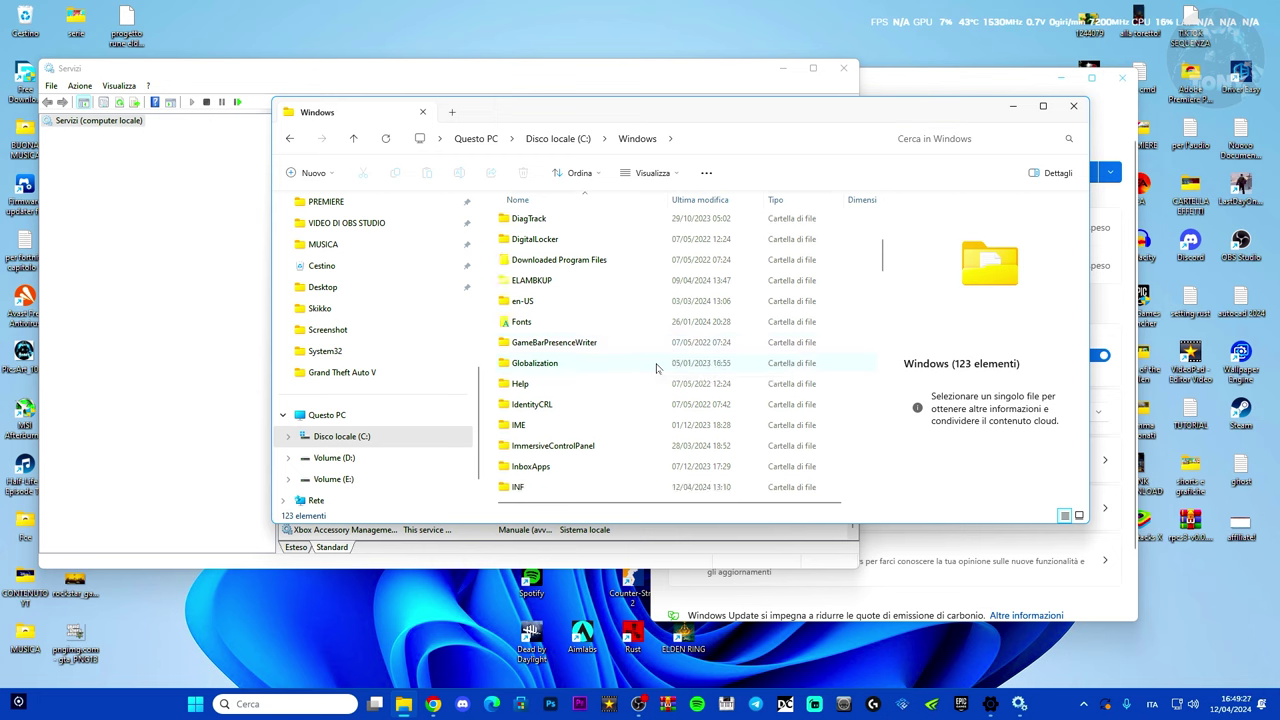
pyautogui.scroll(-14, 656, 368)
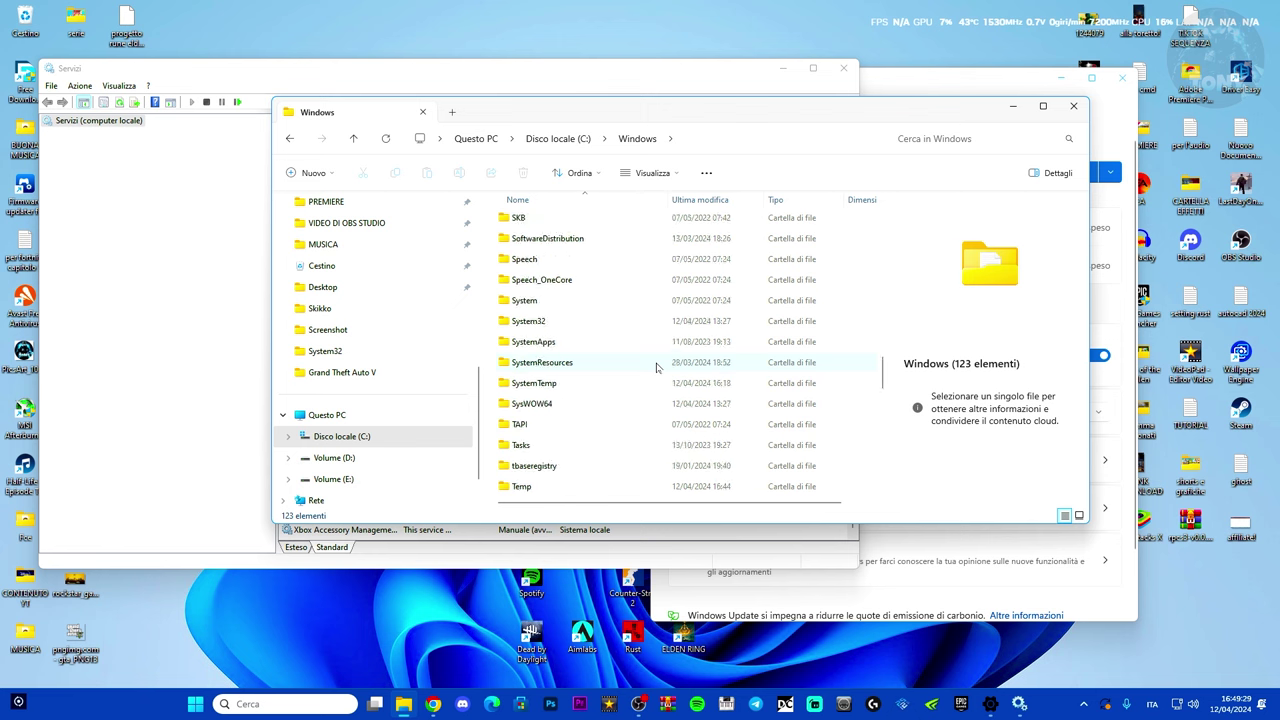
pyautogui.scroll(-3, 656, 368)
pyautogui.scroll(6, 656, 368)
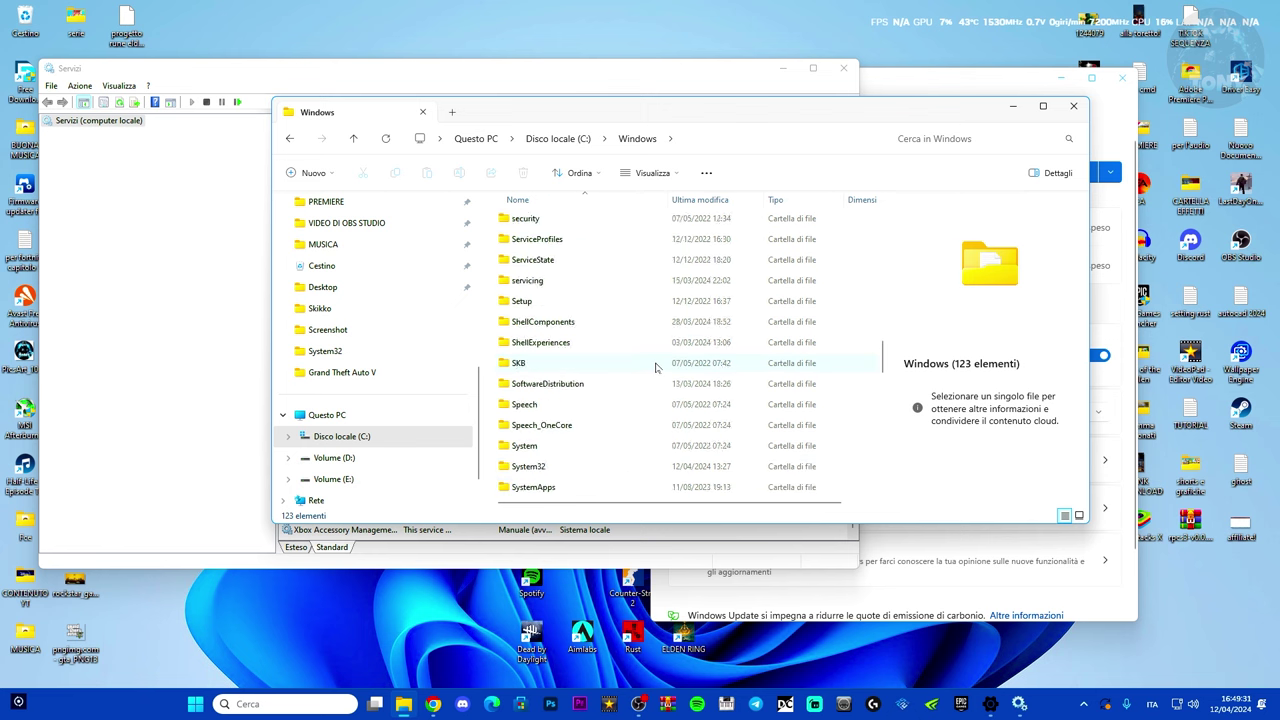
pyautogui.click(581, 388)
pyautogui.moveTo(586, 391)
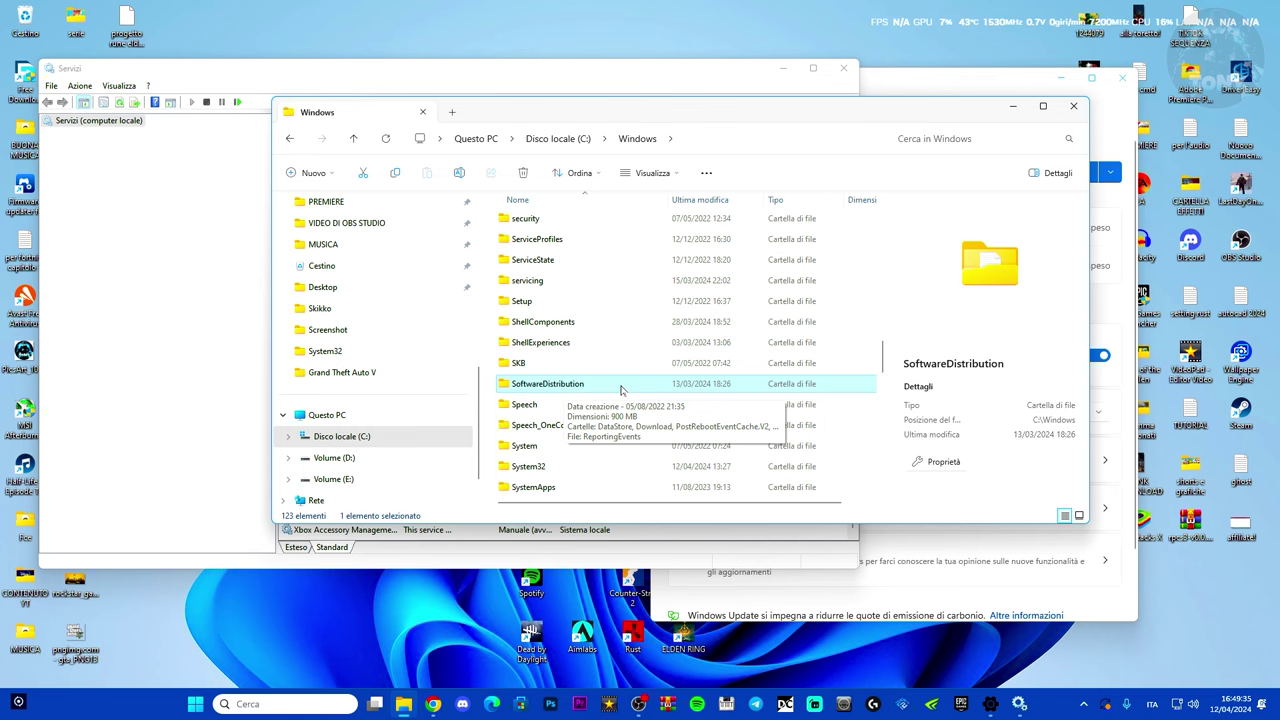
pyautogui.doubleClick(620, 388)
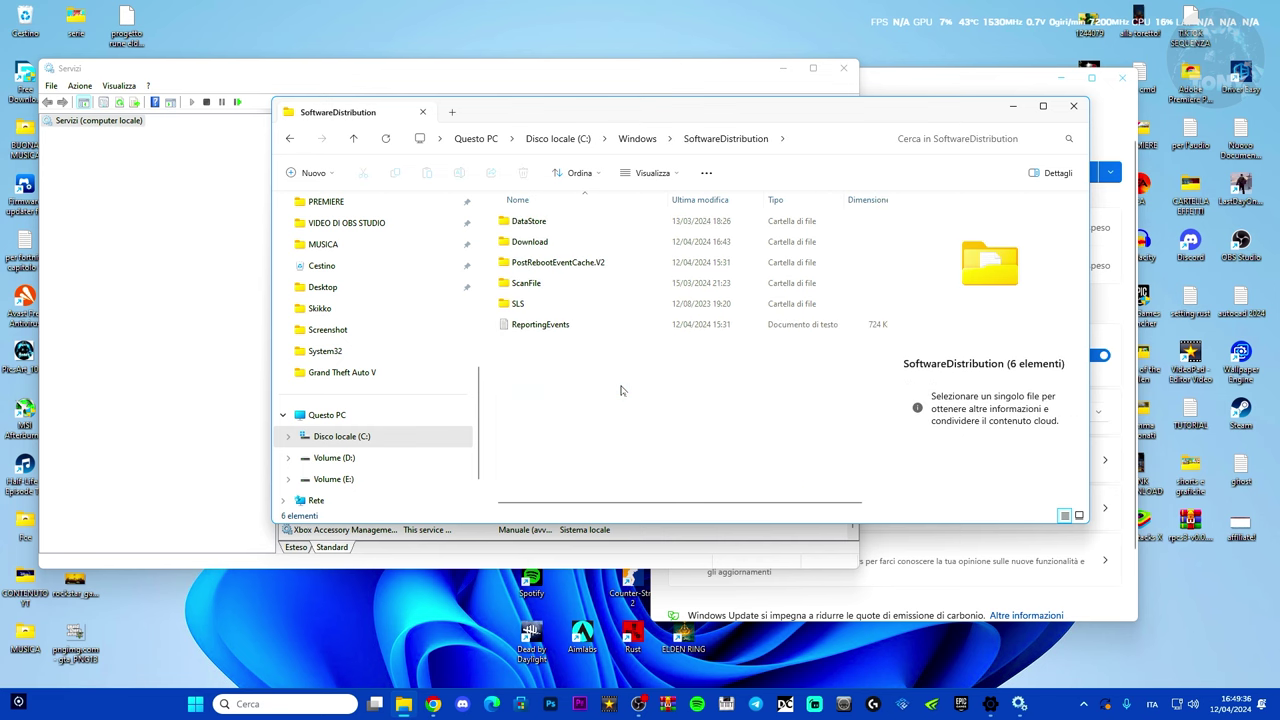
pyautogui.doubleClick(564, 243)
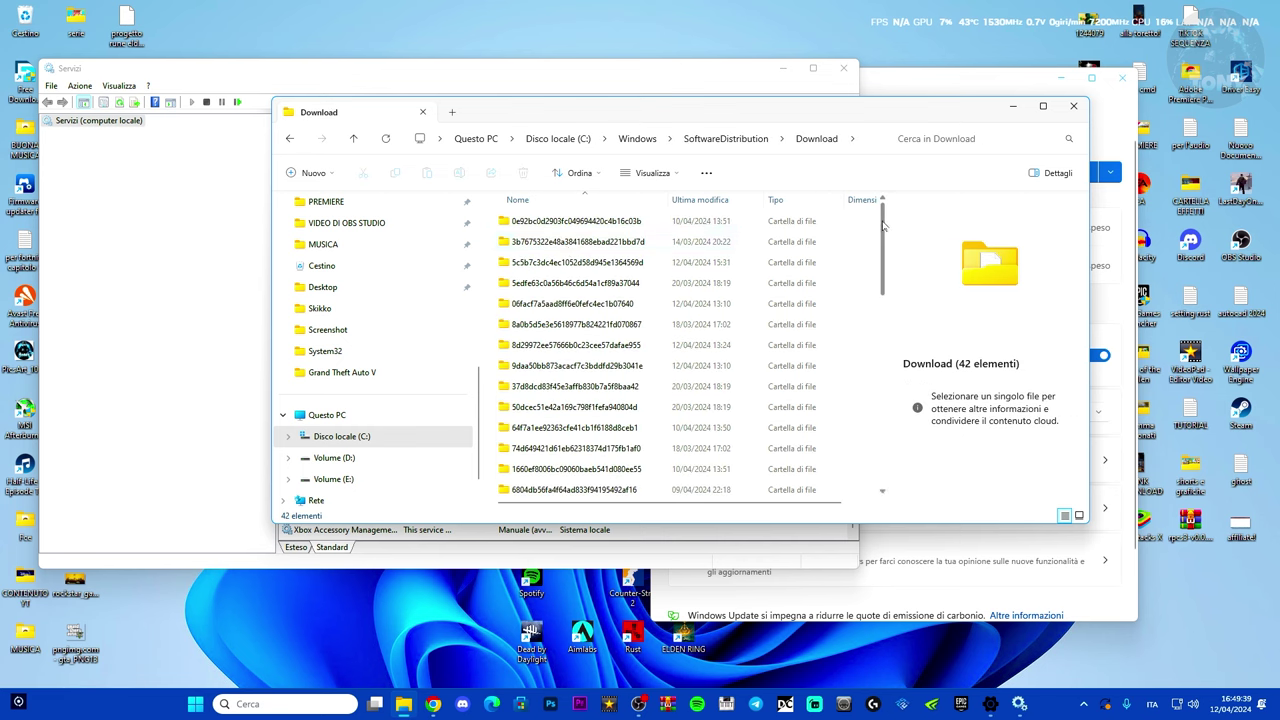
# - Delete all files and folders in the Download folder, granting administrator permission for all current items
pyautogui.scroll(-10, 855, 300)
pyautogui.scroll(-4, 860, 343)
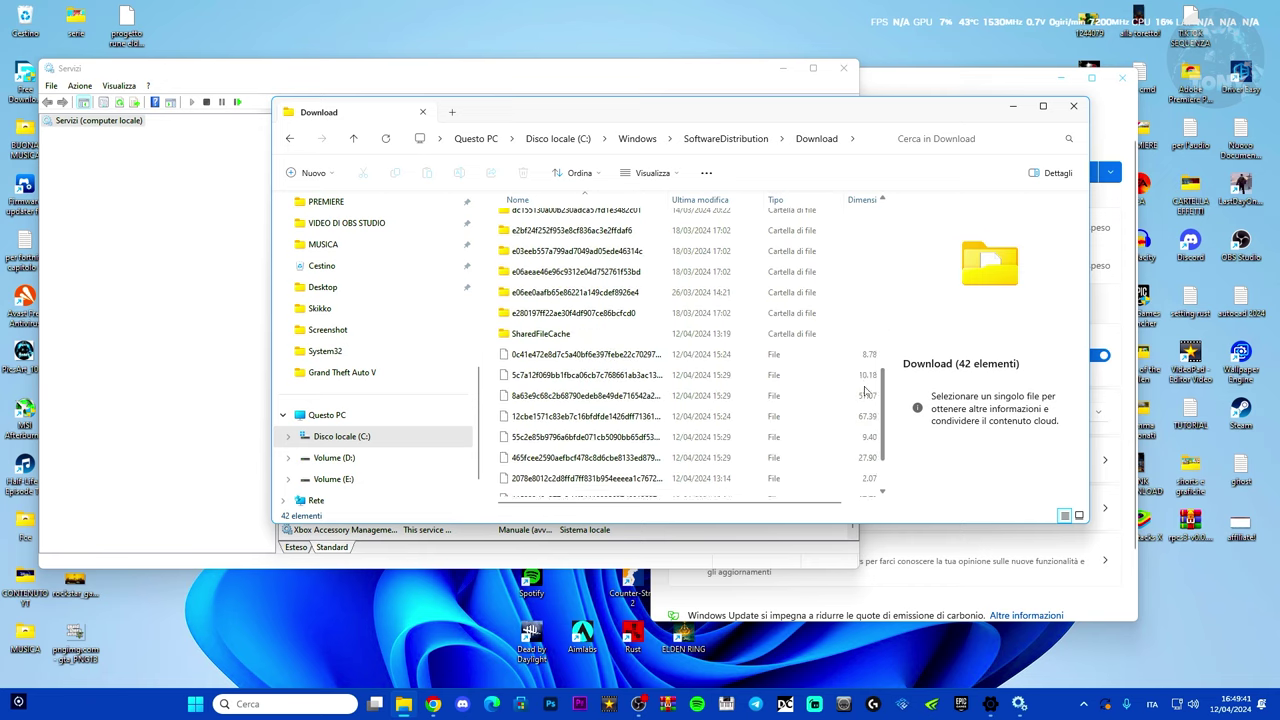
pyautogui.scroll(14, 860, 340)
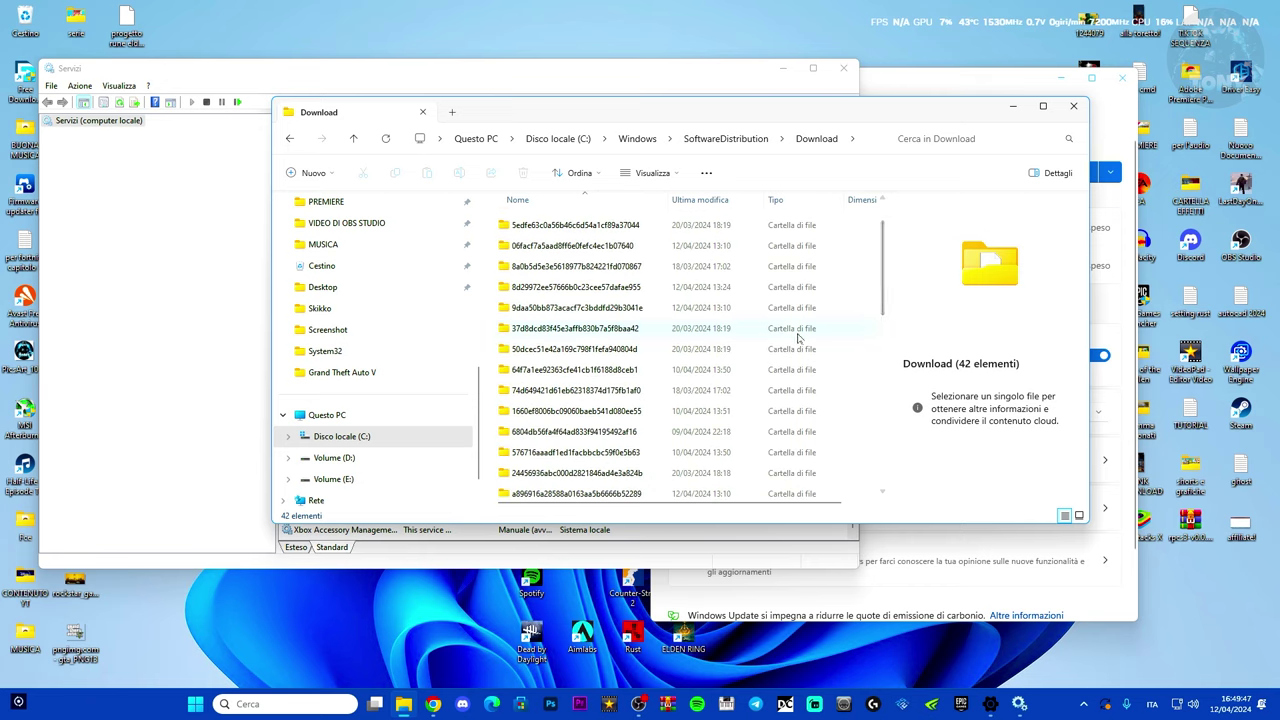
pyautogui.scroll(-10, 797, 338)
pyautogui.scroll(3, 797, 338)
pyautogui.scroll(-3, 795, 350)
pyautogui.scroll(10, 793, 362)
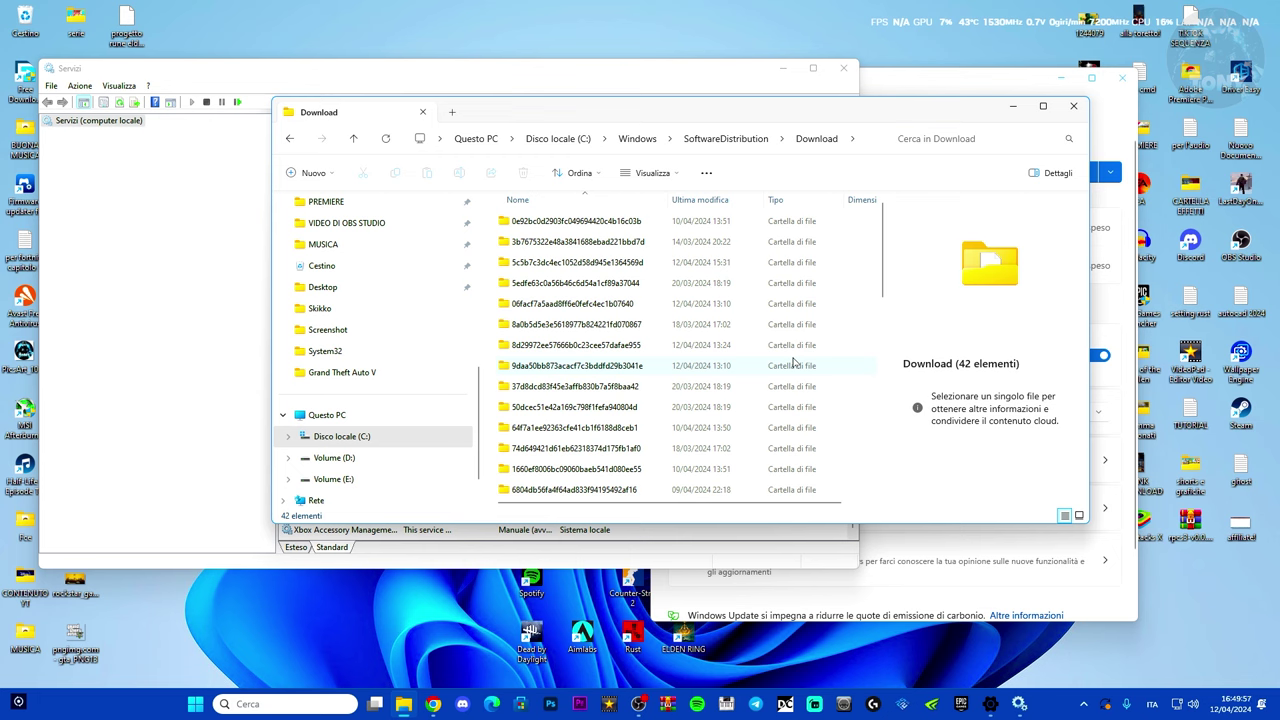
pyautogui.moveTo(490, 223); pyautogui.dragTo(830, 628)
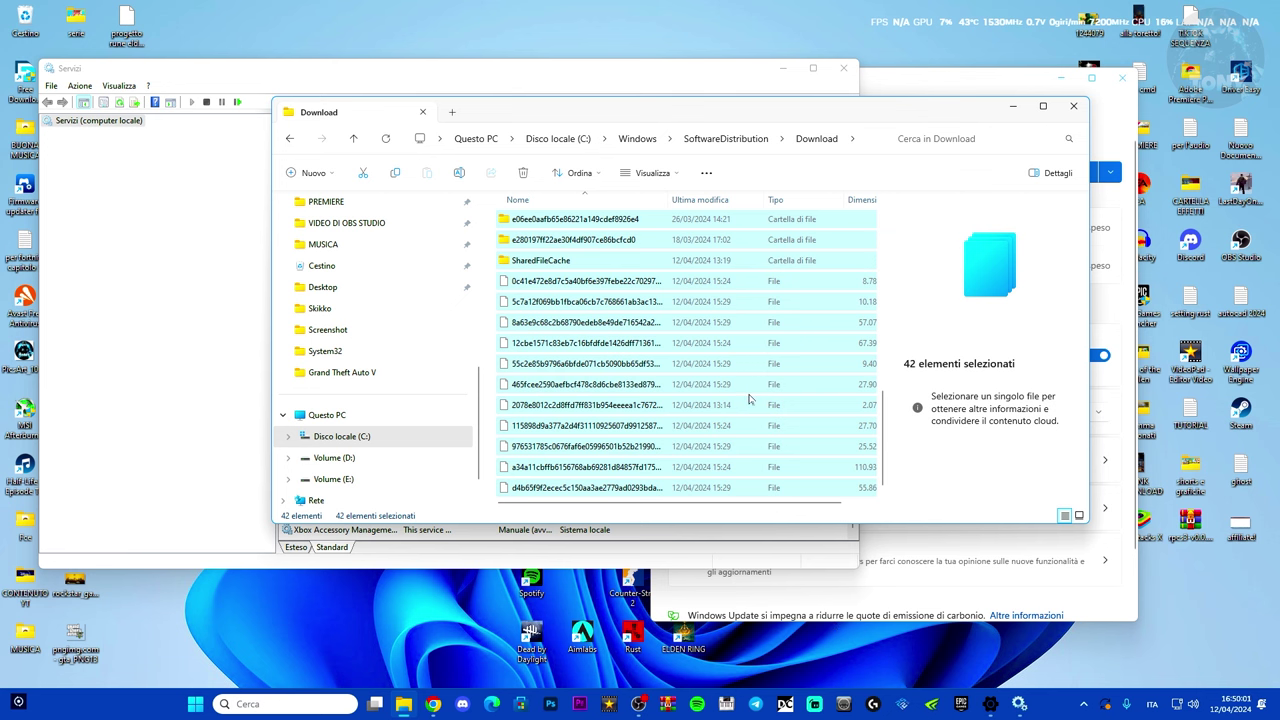
pyautogui.press('Delete')
pyautogui.click(187, 275)
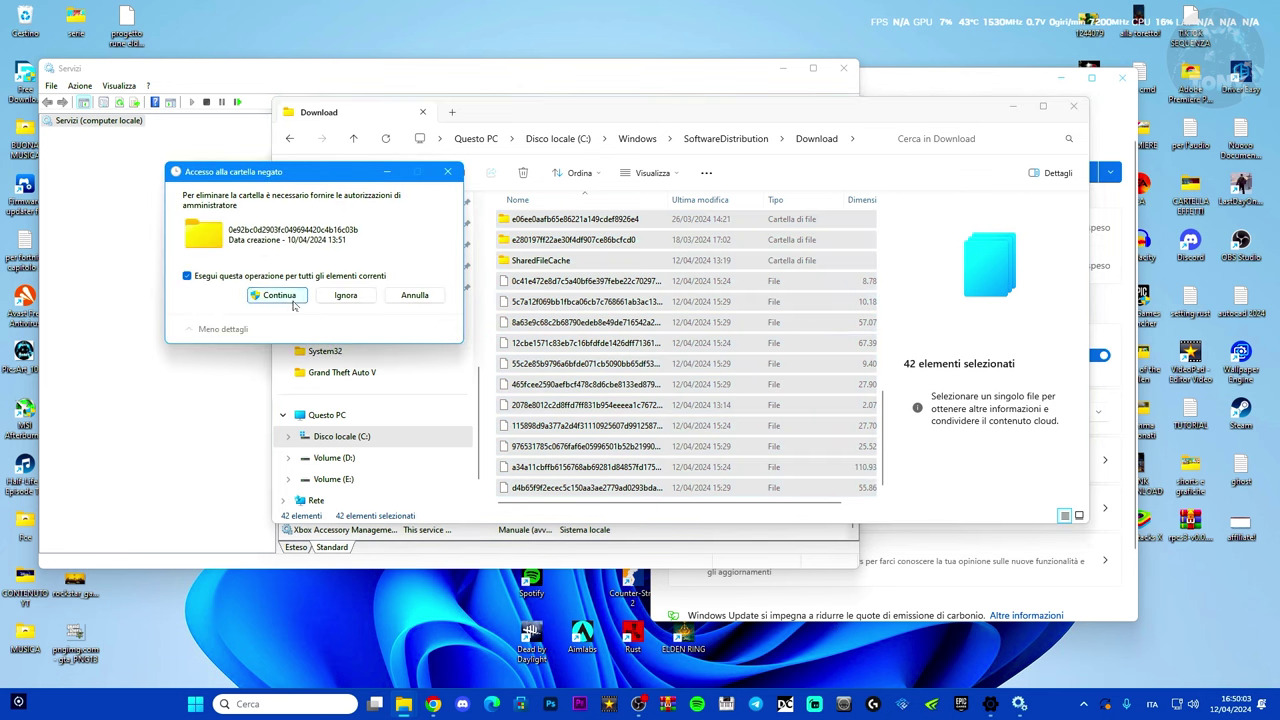
pyautogui.click(278, 297)
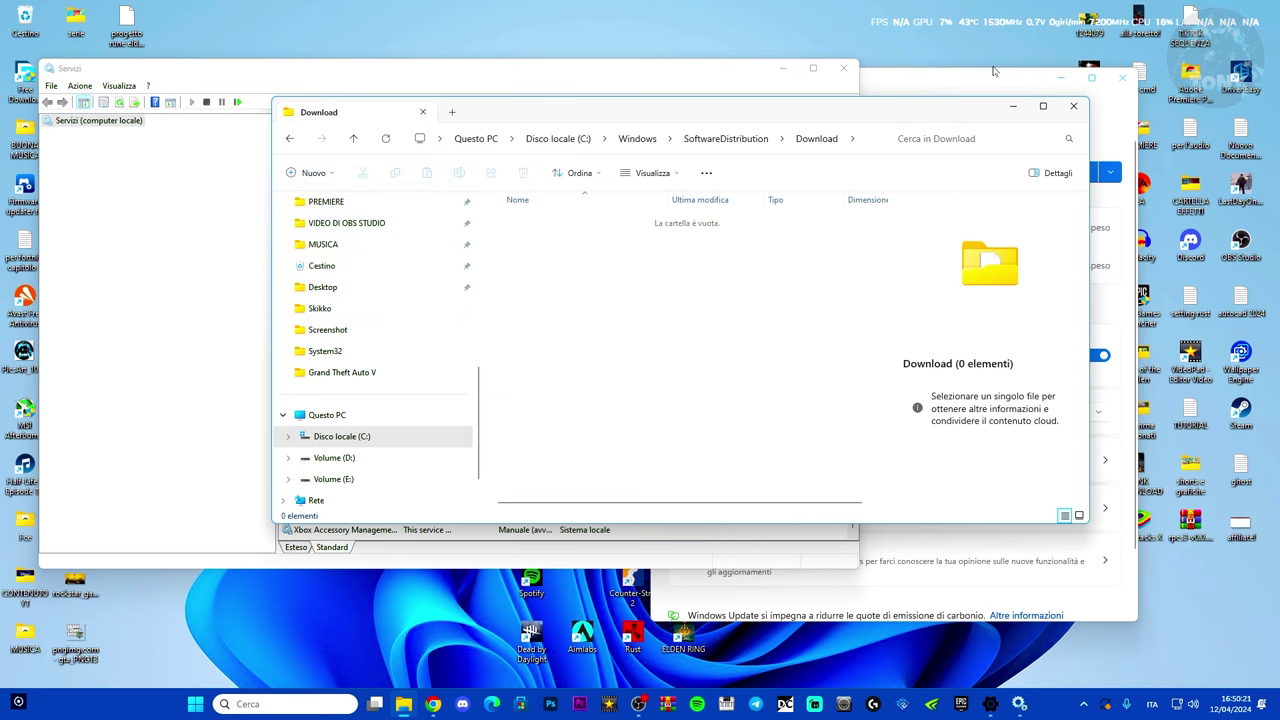
# - Close the File Explorer, Servizi and Windows Update settings windows
pyautogui.click(1073, 105)
pyautogui.click(843, 68)
pyautogui.click(1122, 77)
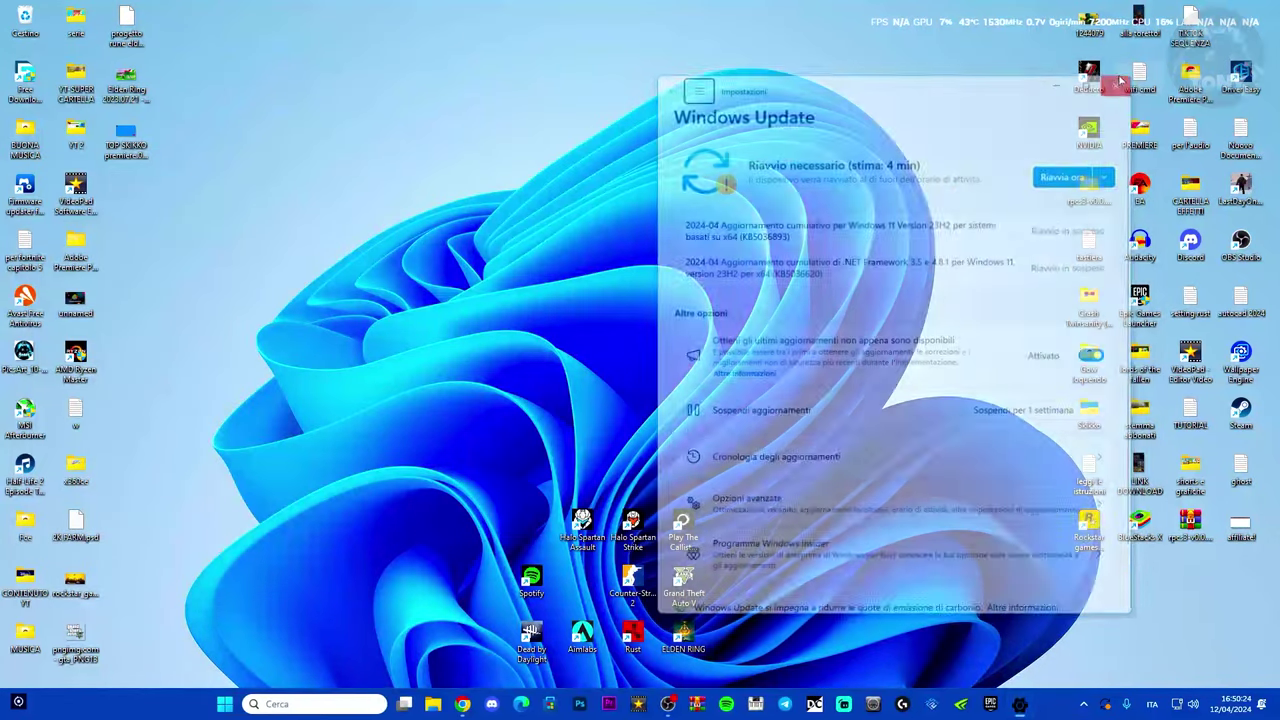
# - Reopen the Windows Update settings through the recent search Verifica disponibilità aggiornamenti and shift the window slightly
pyautogui.press('super')
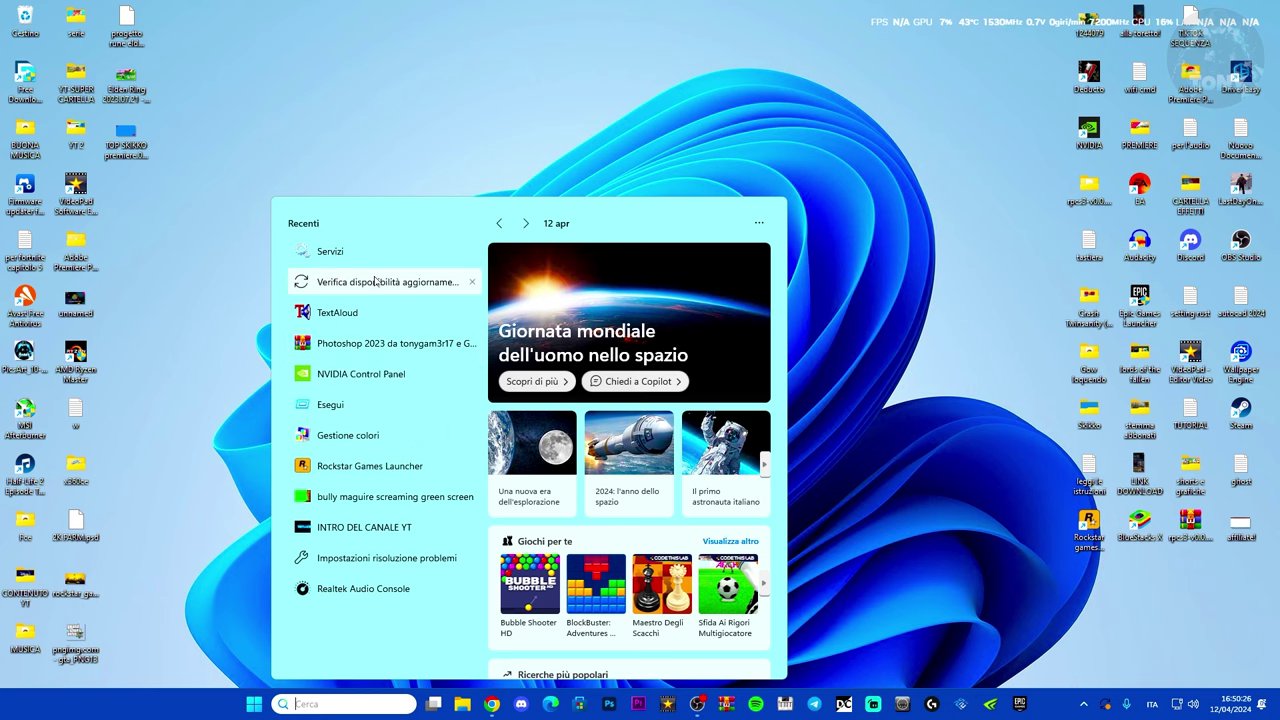
pyautogui.click(378, 282)
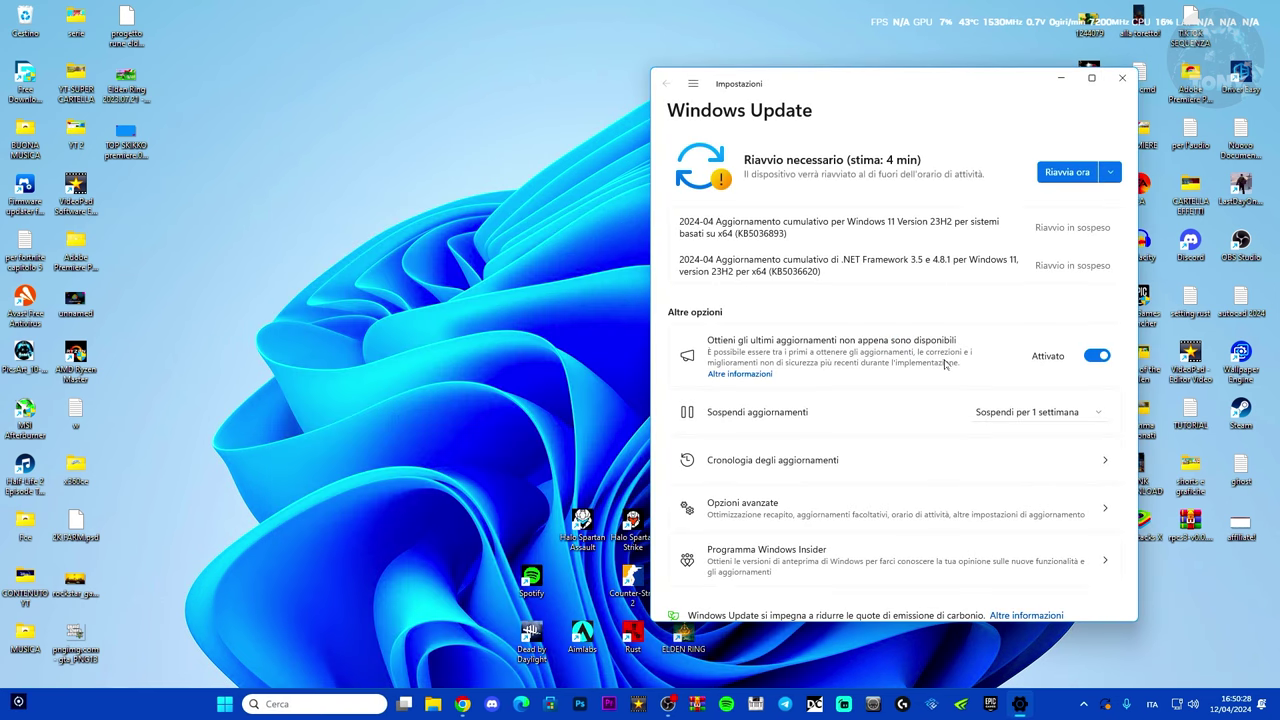
pyautogui.moveTo(975, 86); pyautogui.dragTo(941, 89)
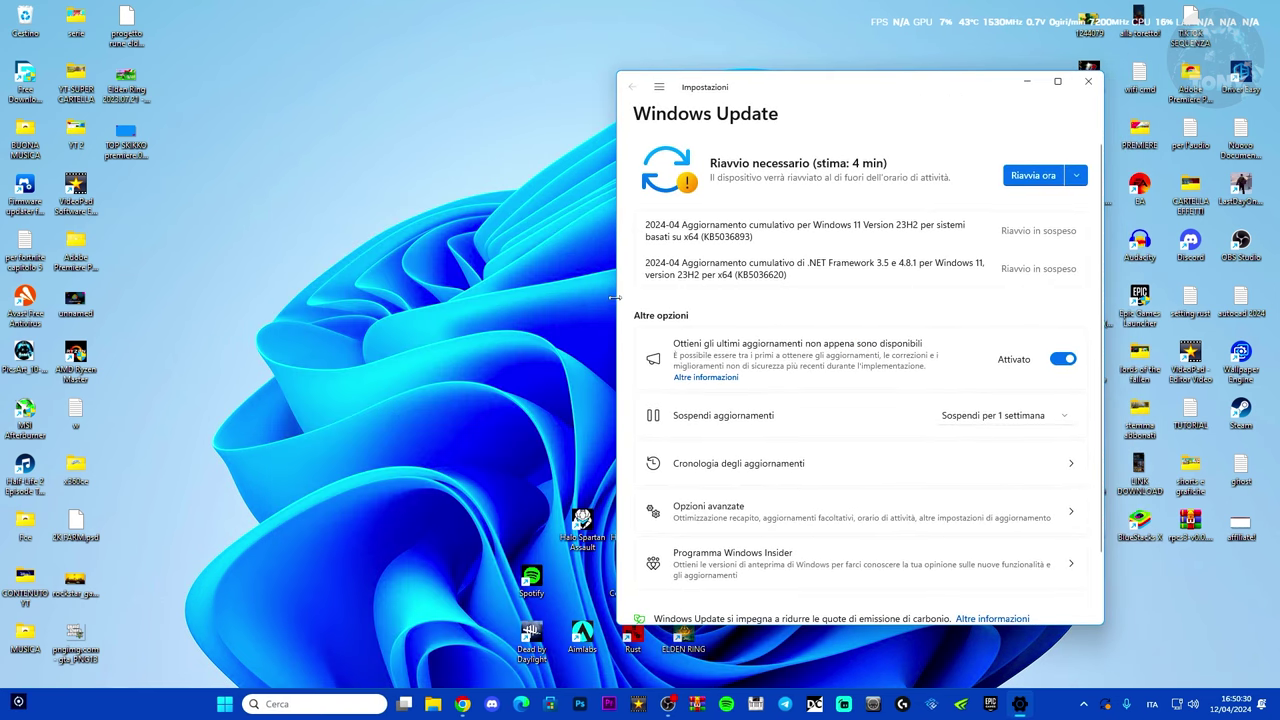
# - Search Windows for "risol", open Altri strumenti di risoluzione dei problemi and run the Windows Update troubleshooter
pyautogui.click(336, 696)
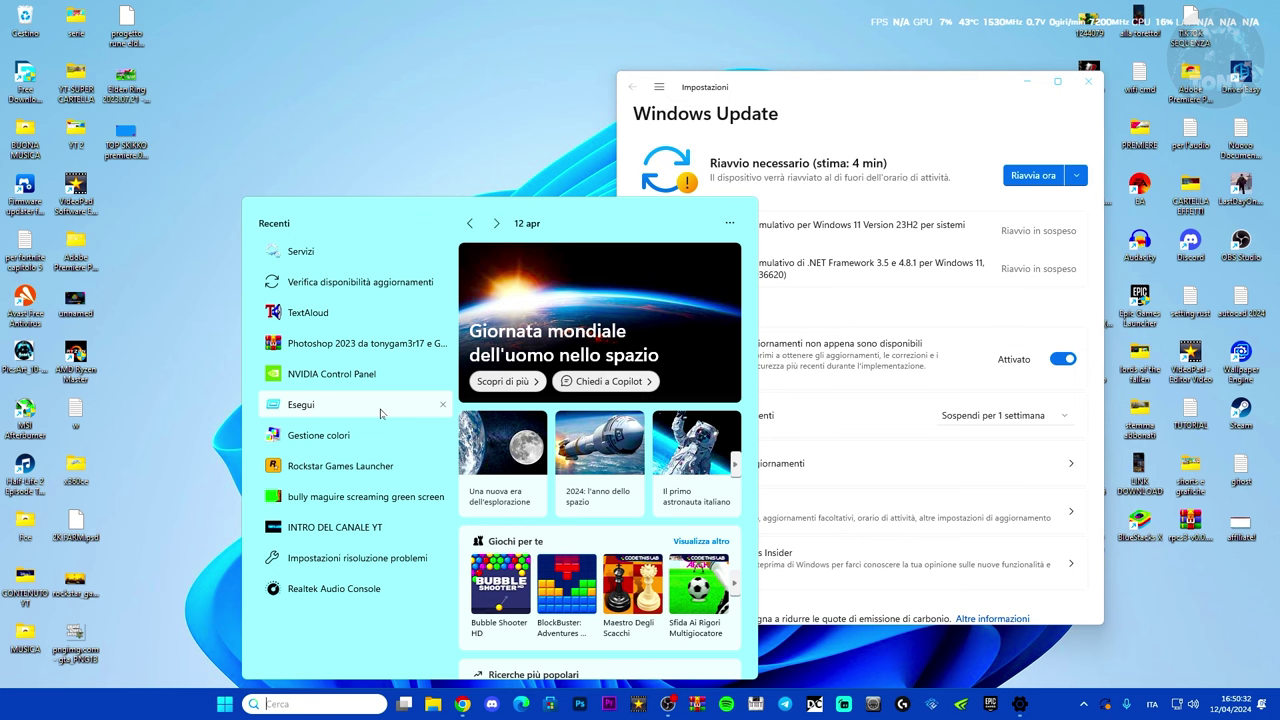
pyautogui.write('risol')
pyautogui.press('Return')
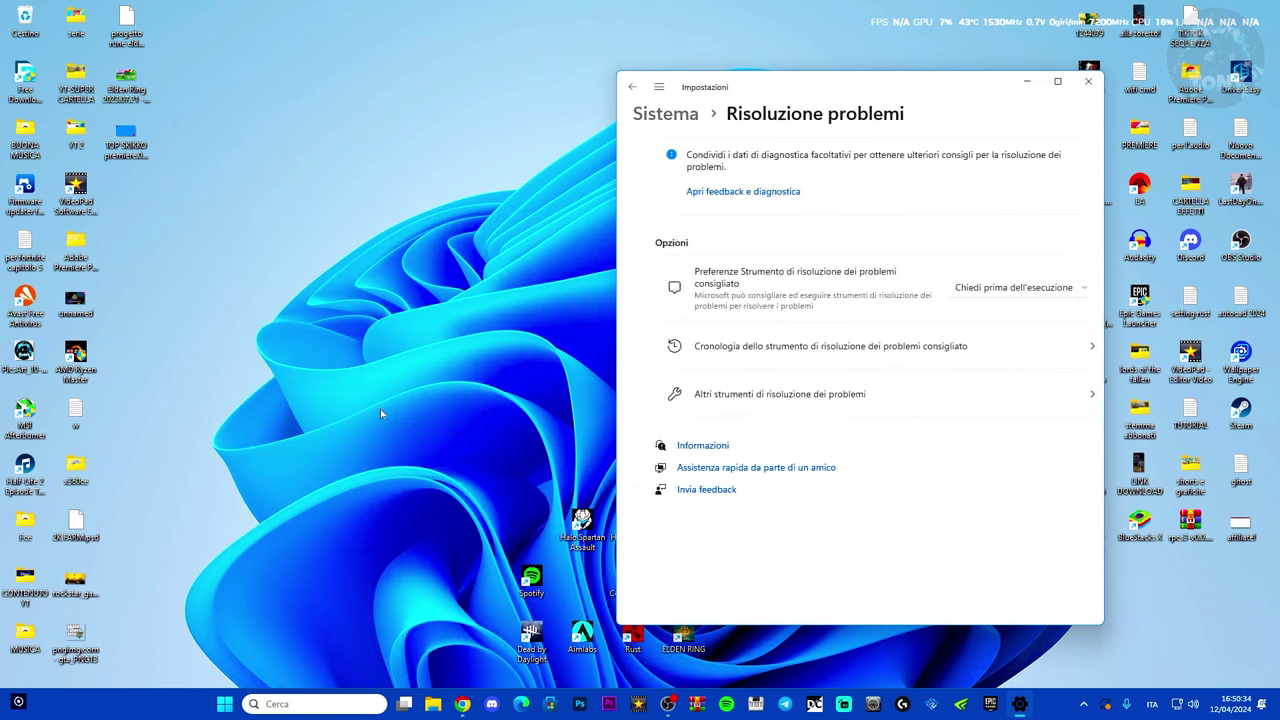
pyautogui.click(845, 400)
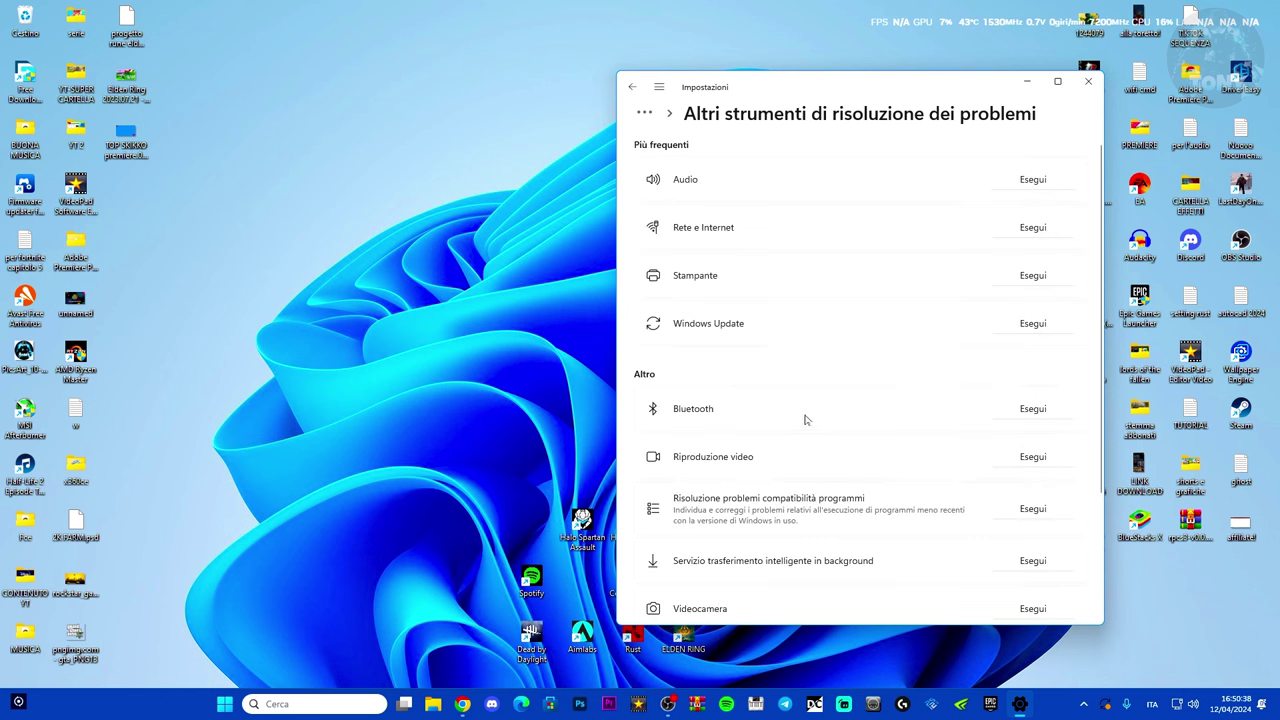
pyautogui.click(1033, 323)
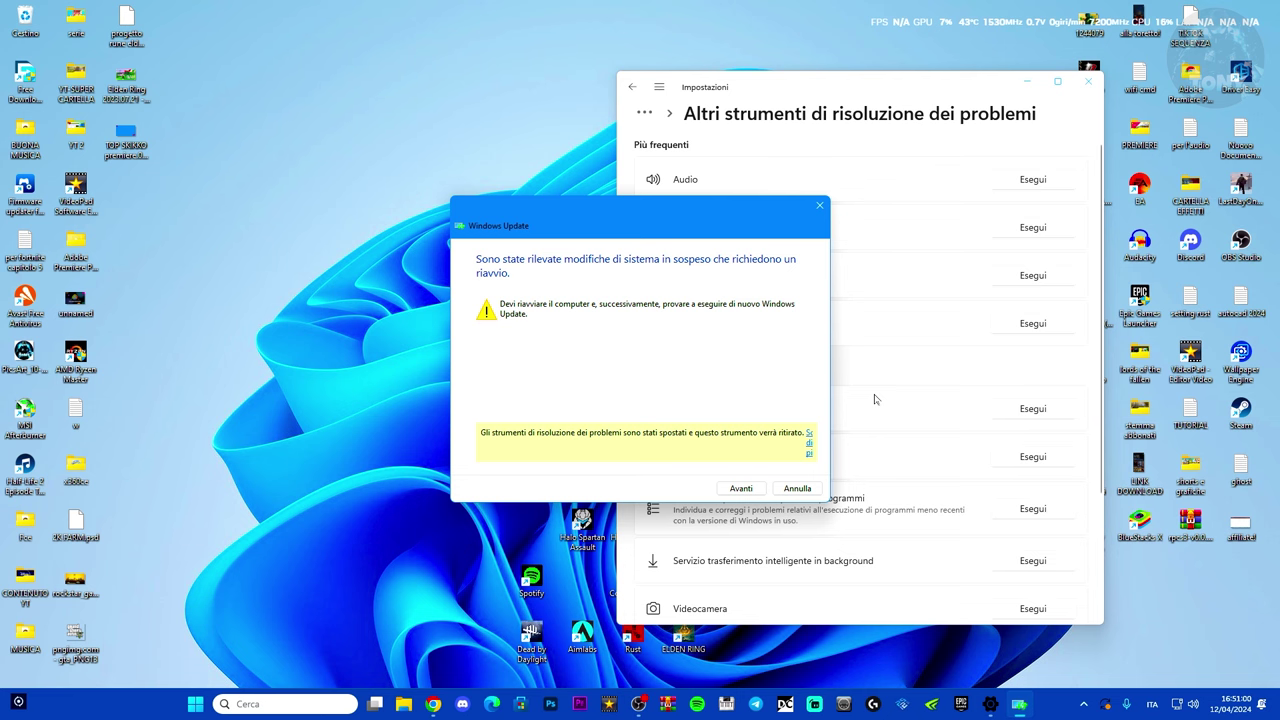
# - Close the Windows Update troubleshooter and the Settings window and switch to Google Chrome
pyautogui.click(819, 205)
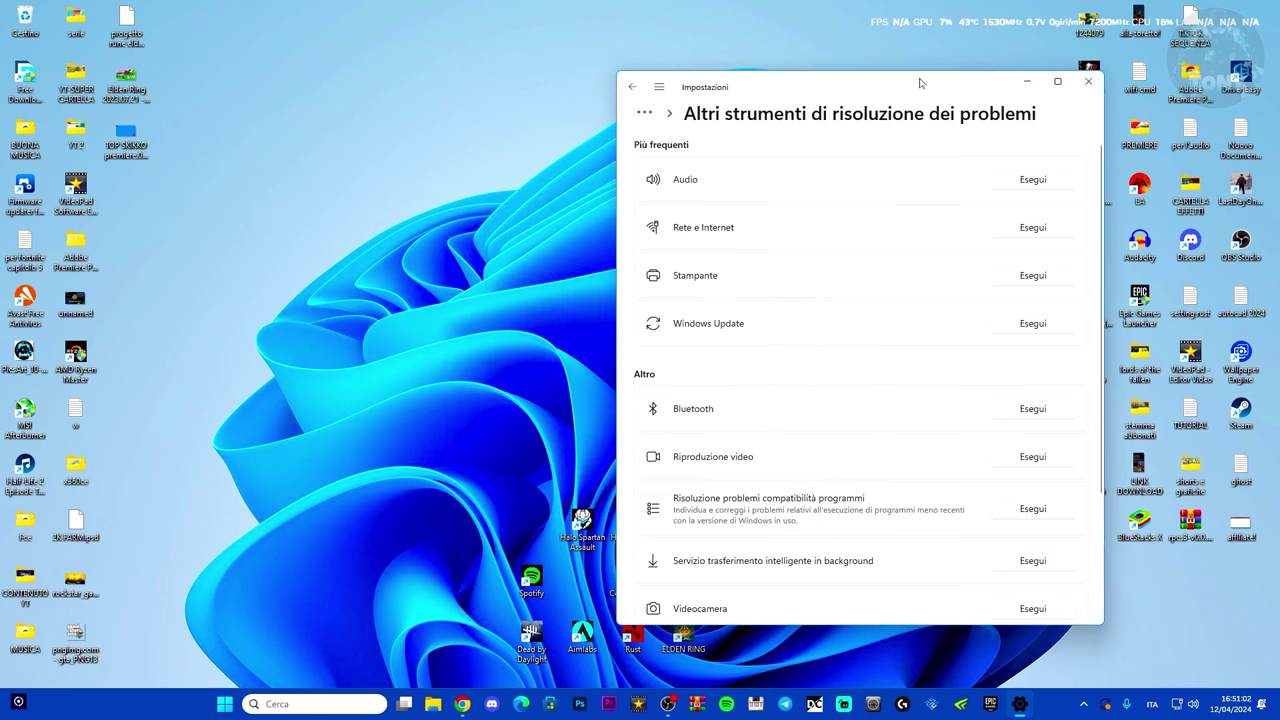
pyautogui.click(904, 66)
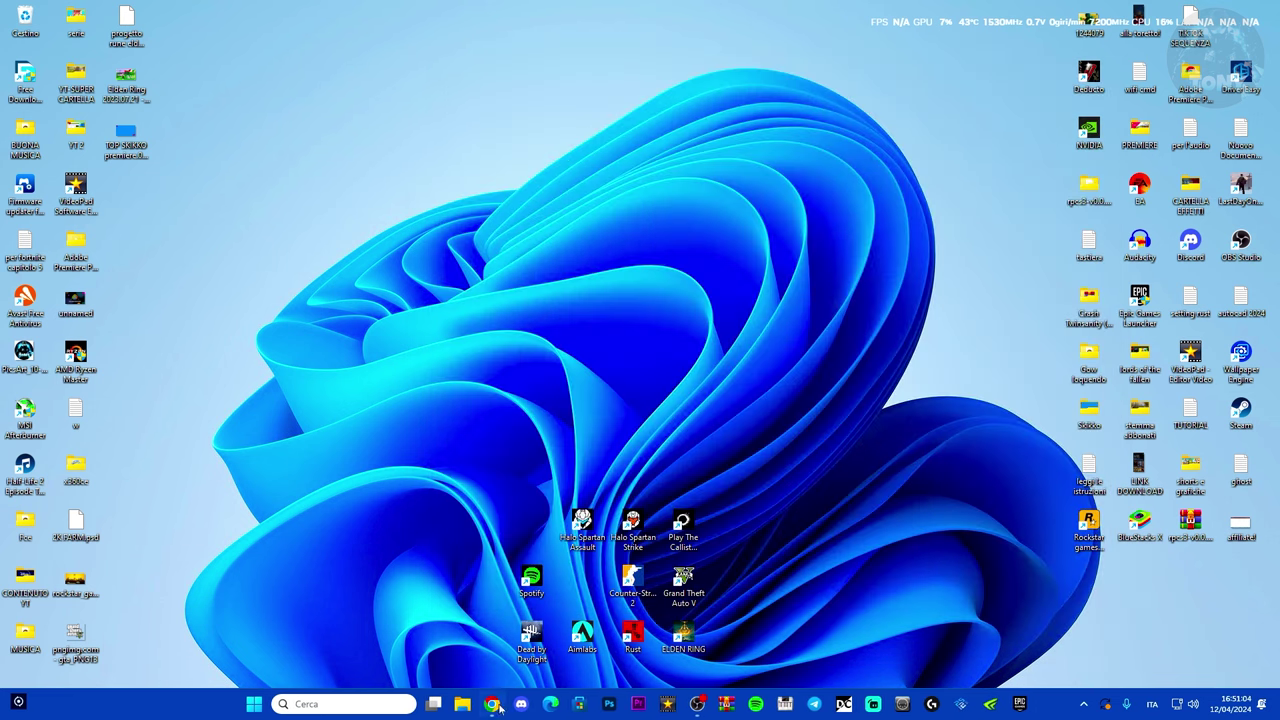
pyautogui.click(492, 706)
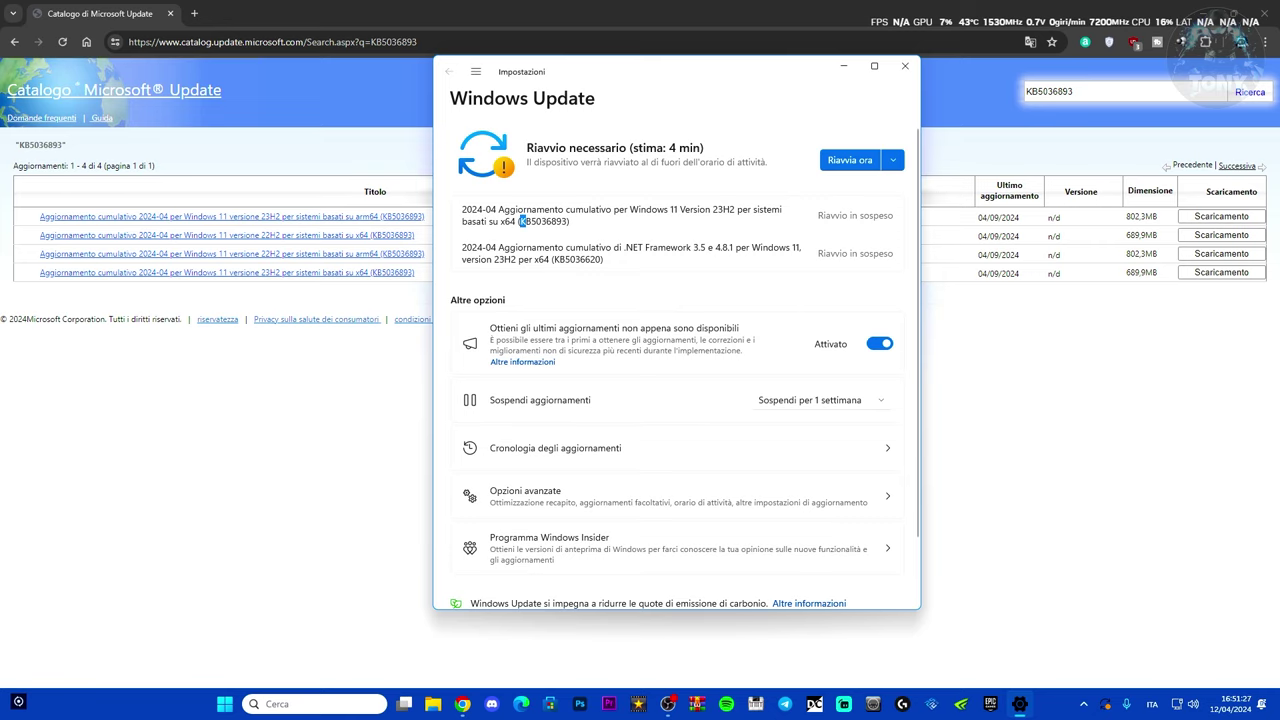
# - Copy the code KB5036893 of the 2024-04 cumulative update for Windows 11 from the Windows Update settings
pyautogui.moveTo(520, 221); pyautogui.dragTo(563, 221)
pyautogui.rightClick(566, 222)
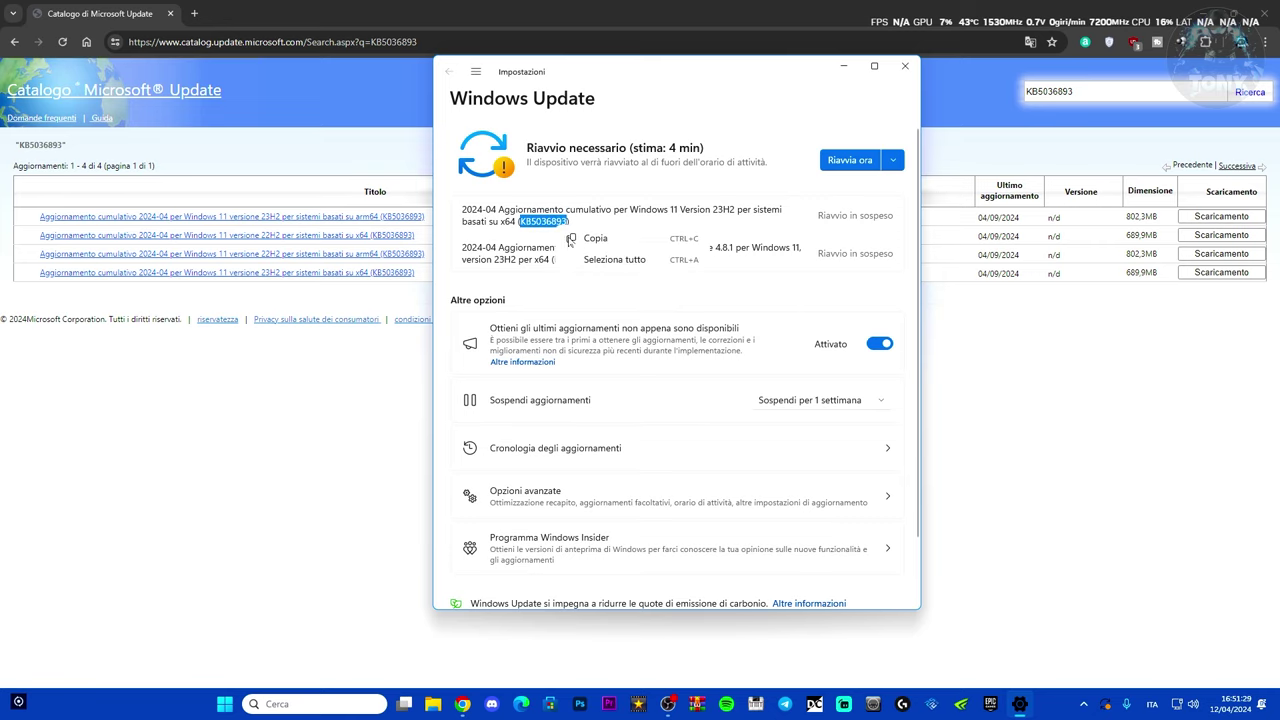
pyautogui.click(590, 240)
# - Replace the Microsoft Update Catalog search text with the copied code KB5036893 and run the search
pyautogui.click(1000, 94)
pyautogui.doubleClick(1057, 94)
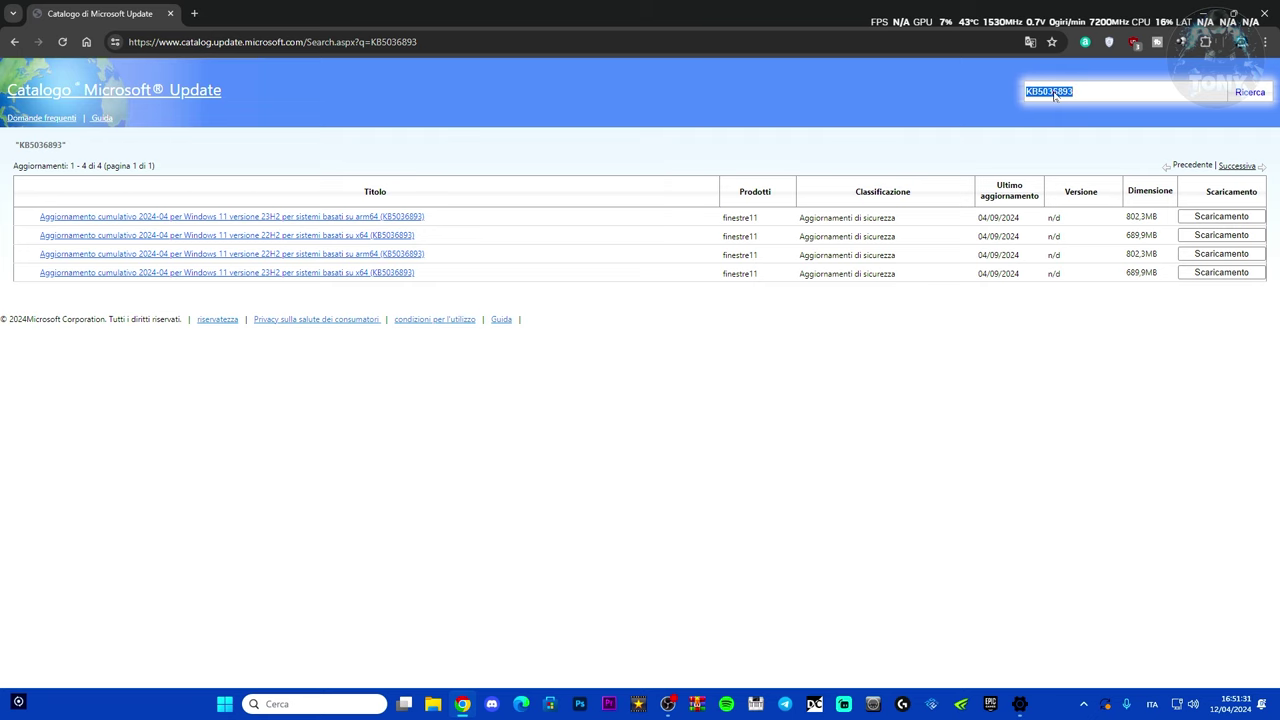
pyautogui.rightClick(1060, 92)
pyautogui.click(911, 176)
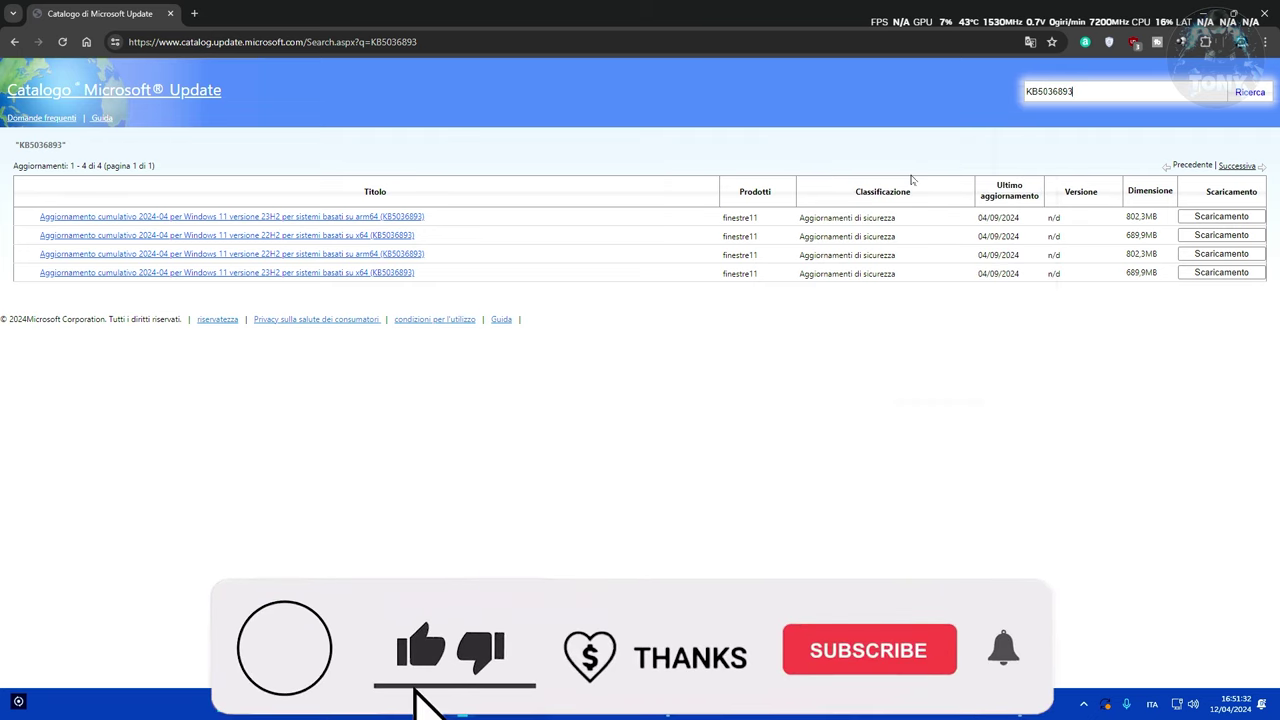
pyautogui.click(1248, 93)
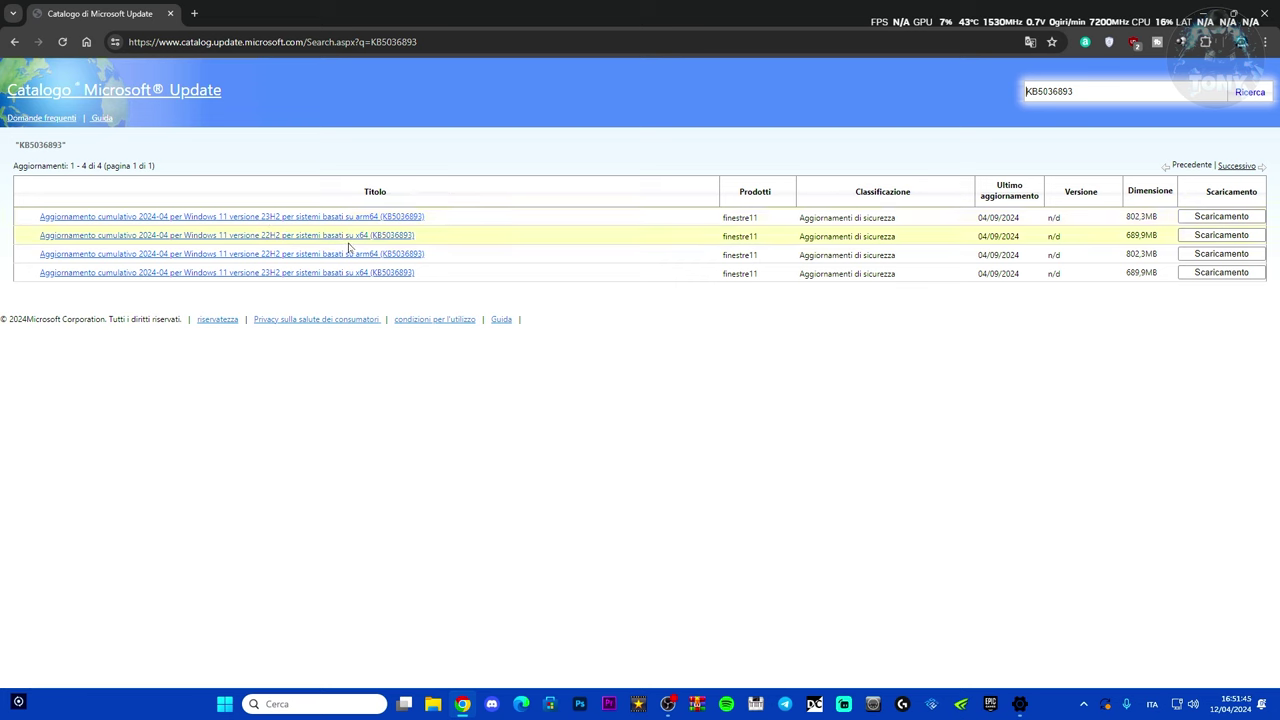
# - Check the pending update in the Windows Update settings and download the .msu file for Windows 11 version 22H2 x64 from the catalog
pyautogui.click(1019, 705)
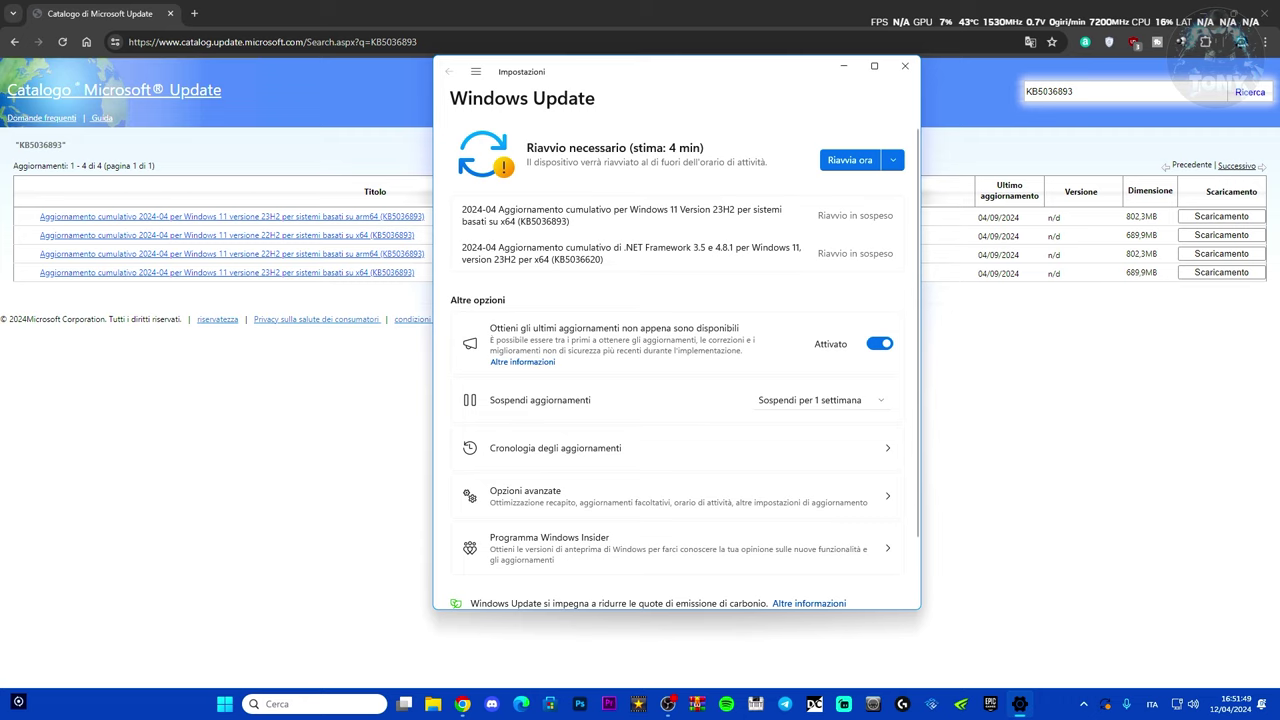
pyautogui.click(843, 66)
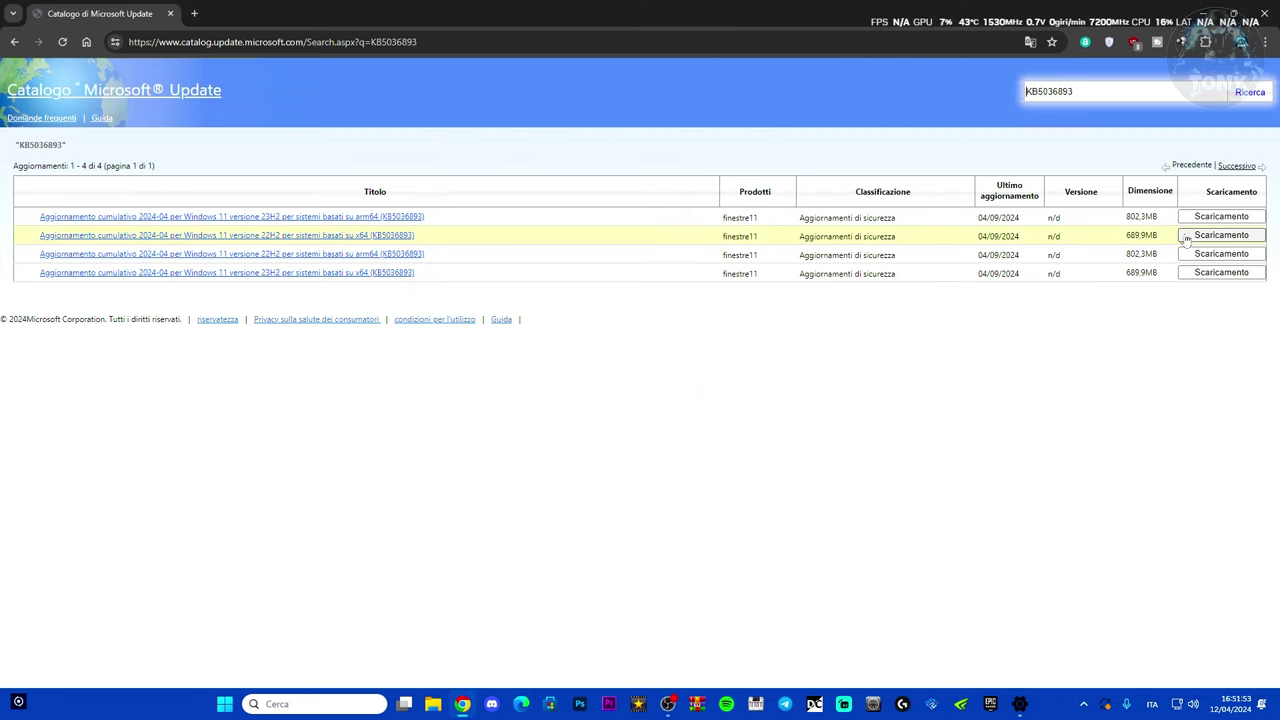
pyautogui.click(1222, 236)
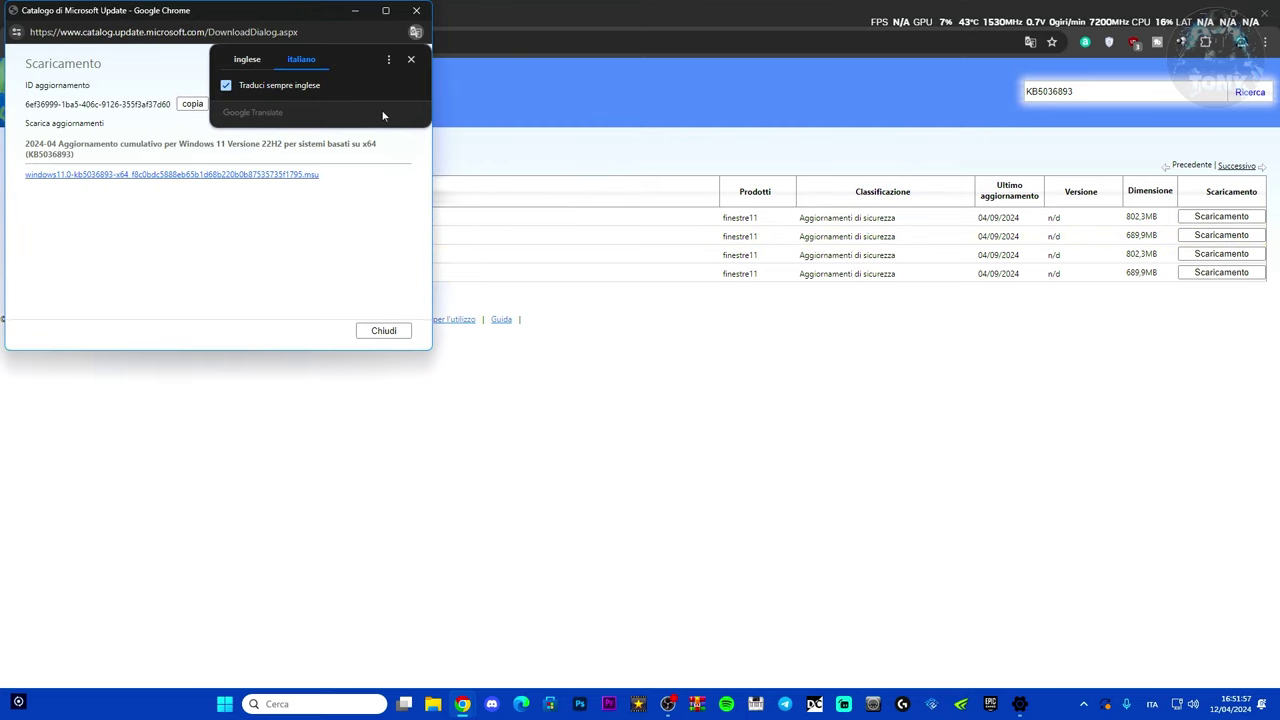
pyautogui.click(177, 242)
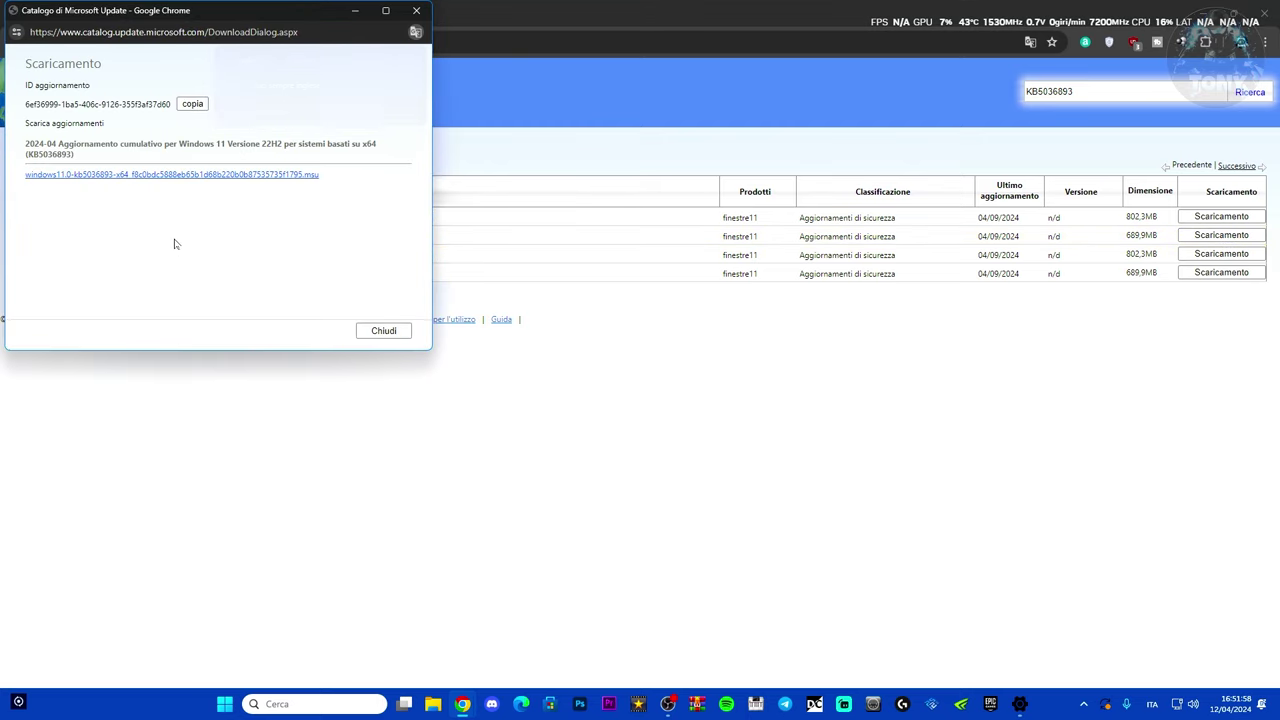
pyautogui.click(269, 180)
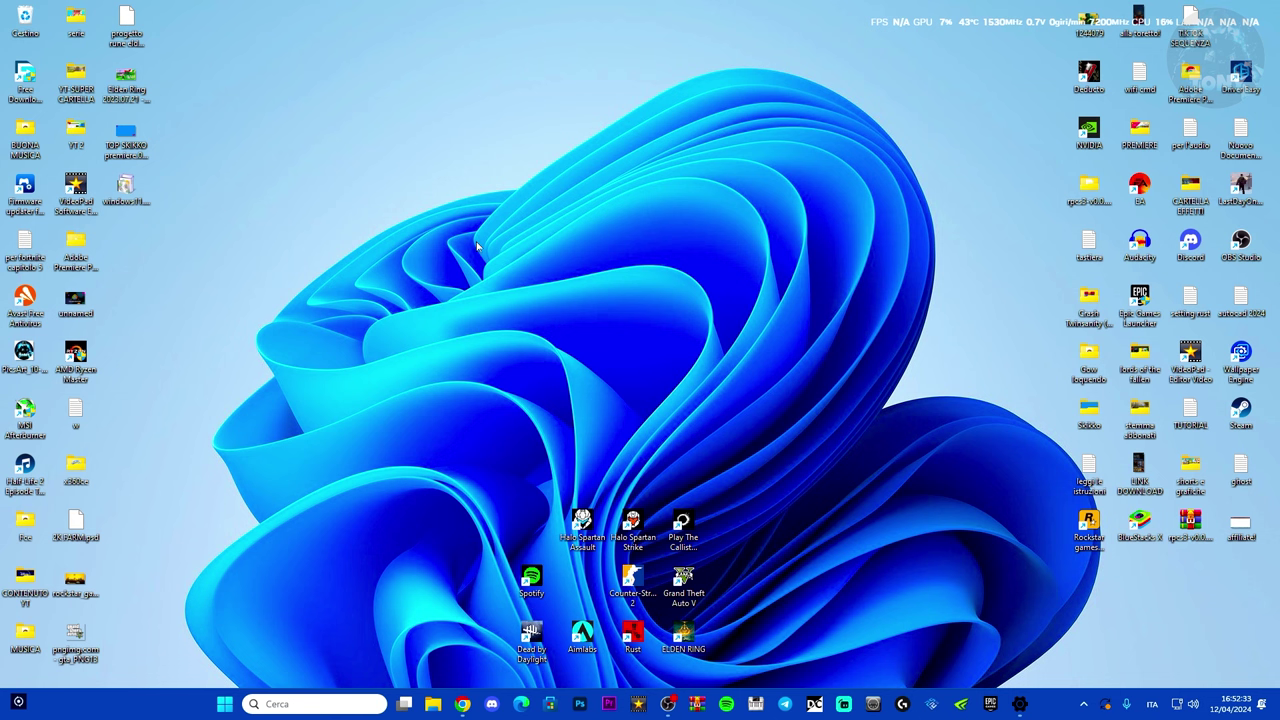
# - Move the downloaded windows11.0-kb5036893-x64 file to an empty spot near the middle of the desktop
pyautogui.rightClick(475, 242)
pyautogui.click(516, 296)
pyautogui.moveTo(118, 190); pyautogui.dragTo(607, 283)
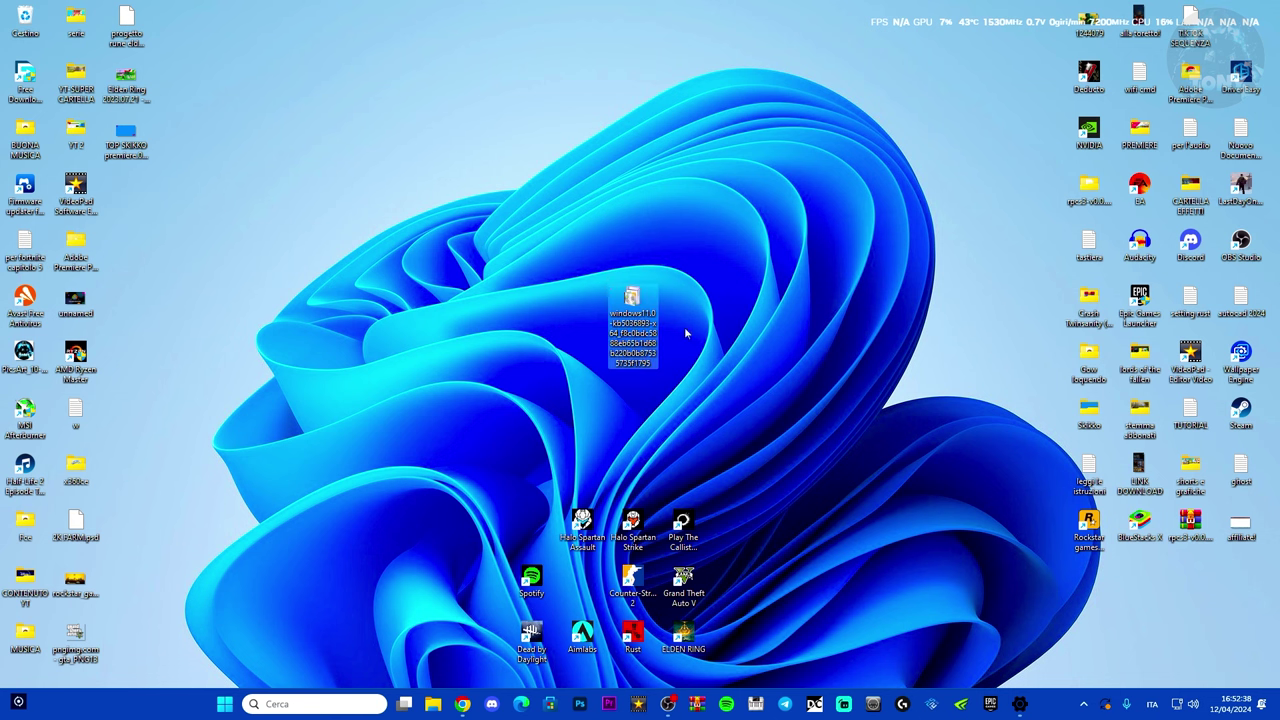
pyautogui.click(684, 274)
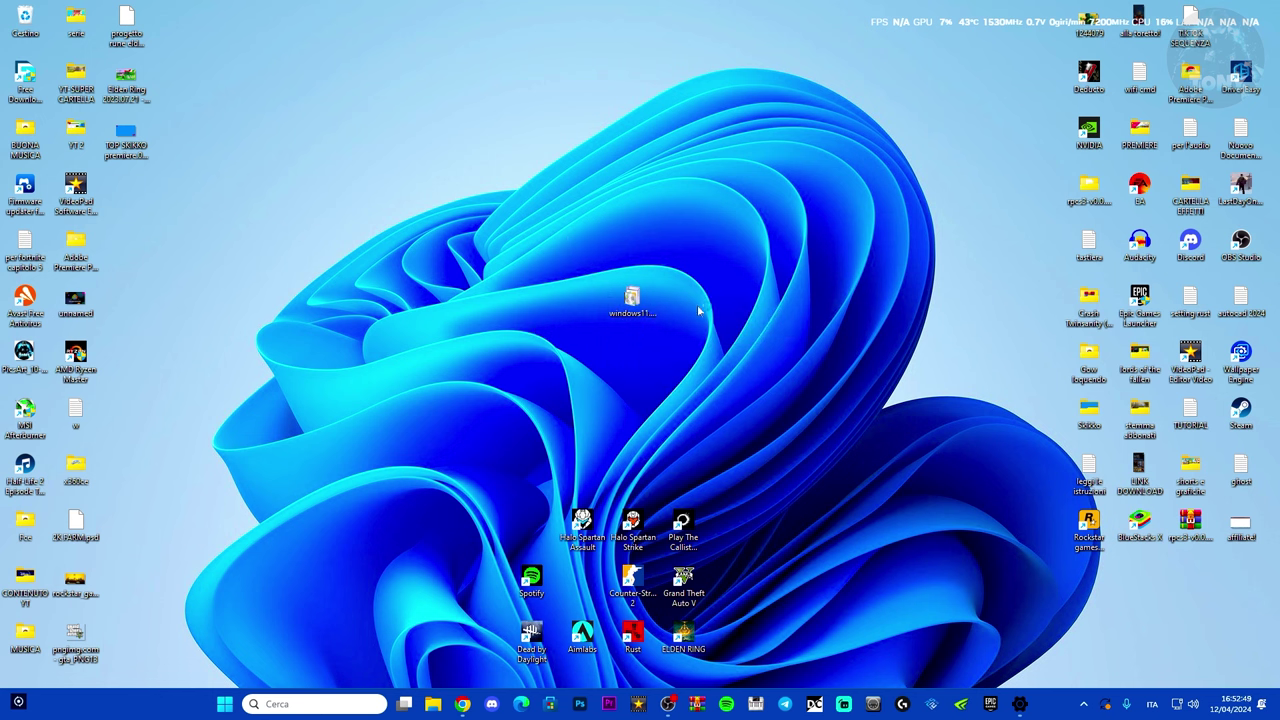
# - Run the downloaded KB5036893 standalone installer and move its message dialog clear of the progress window
pyautogui.doubleClick(636, 306)
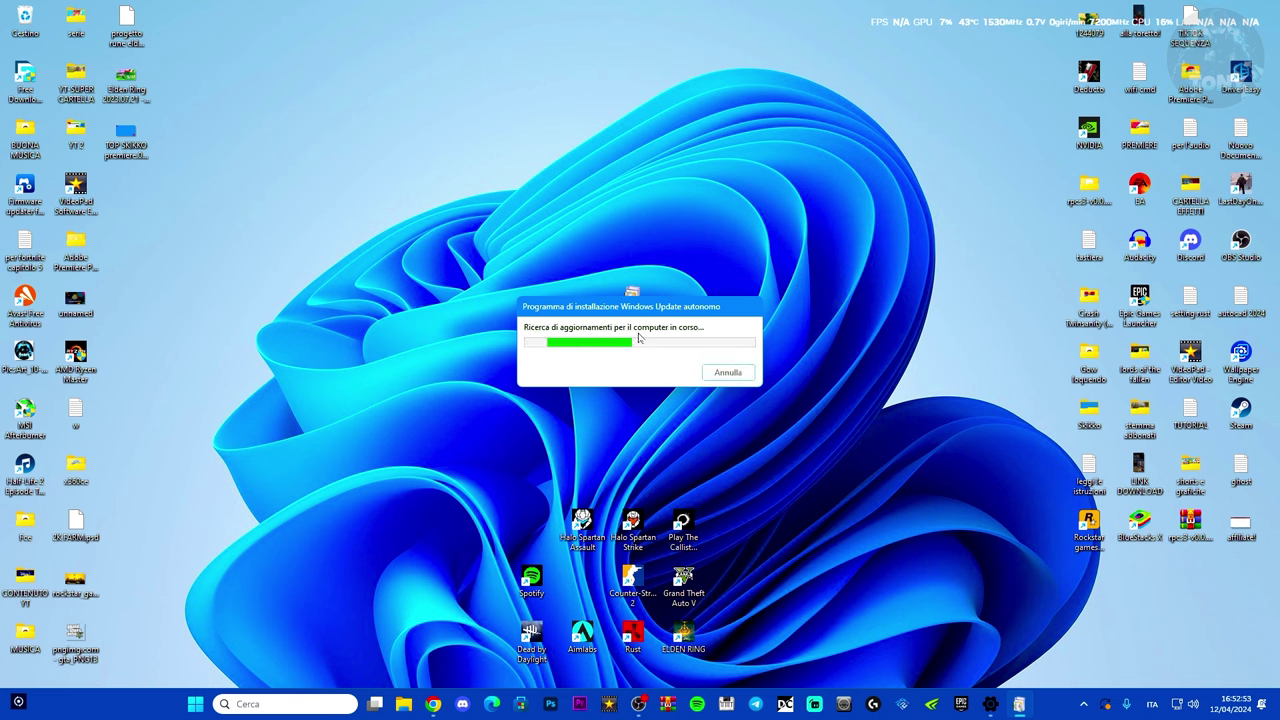
pyautogui.moveTo(641, 270); pyautogui.dragTo(456, 259)
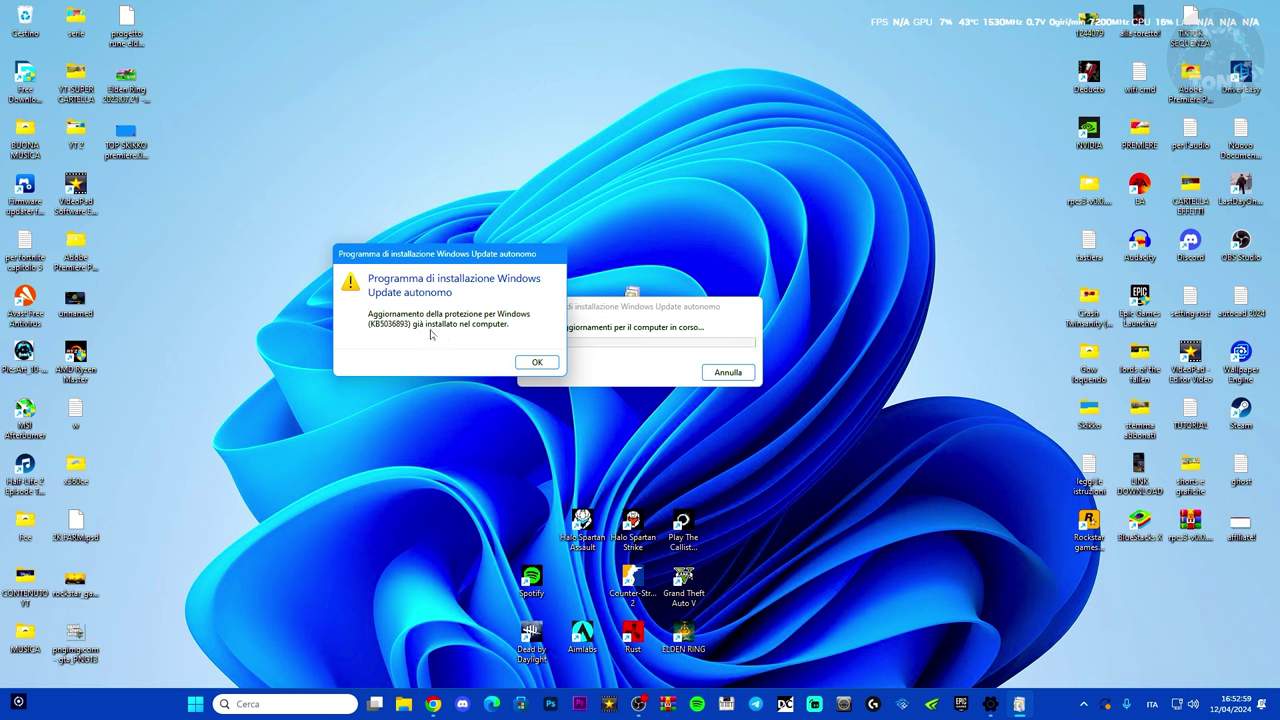
pyautogui.moveTo(507, 261); pyautogui.dragTo(462, 286)
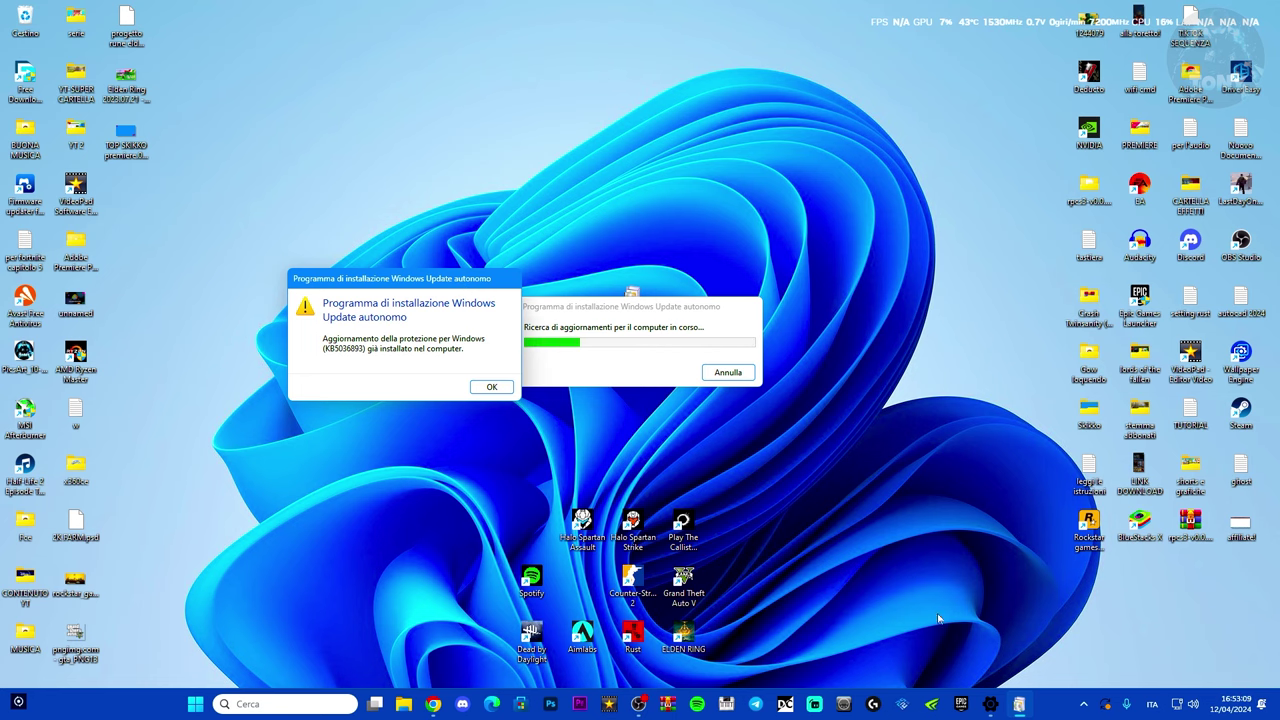
# - Place the Windows Update settings beside the installer message for comparison, dismiss the message and centre the settings window
pyautogui.click(990, 704)
pyautogui.moveTo(688, 89); pyautogui.dragTo(832, 127)
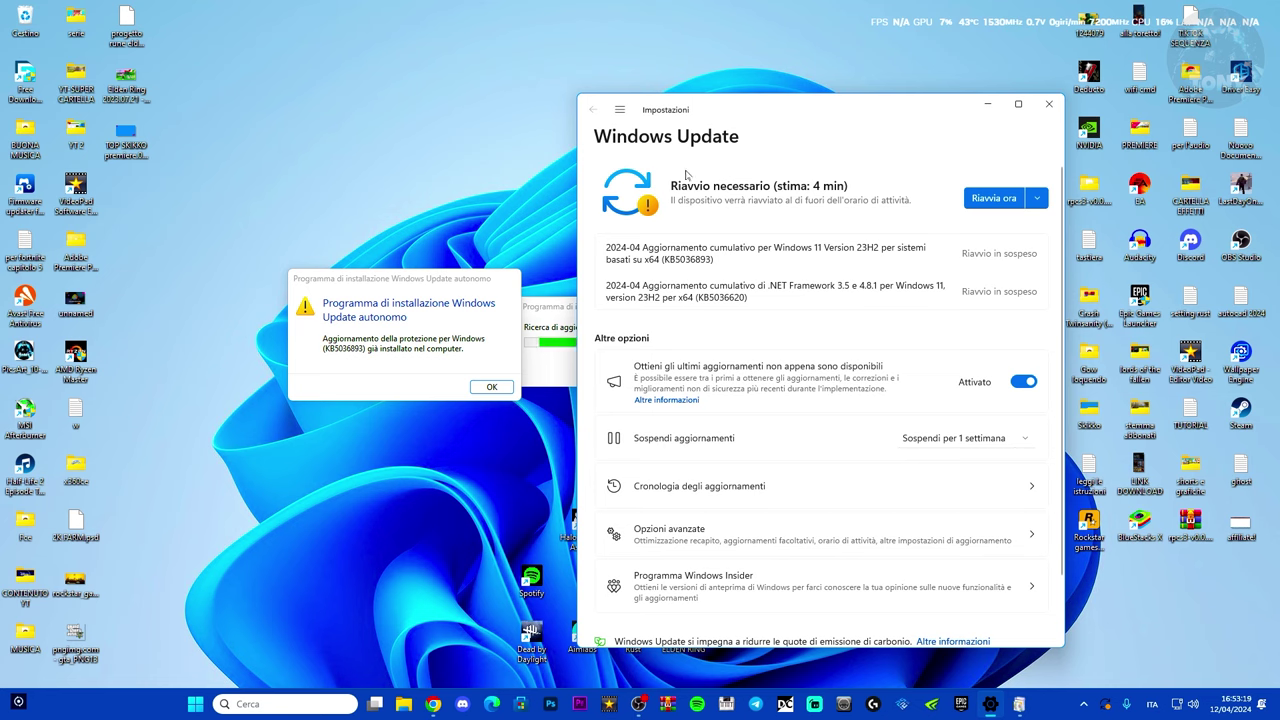
pyautogui.moveTo(409, 280); pyautogui.dragTo(389, 285)
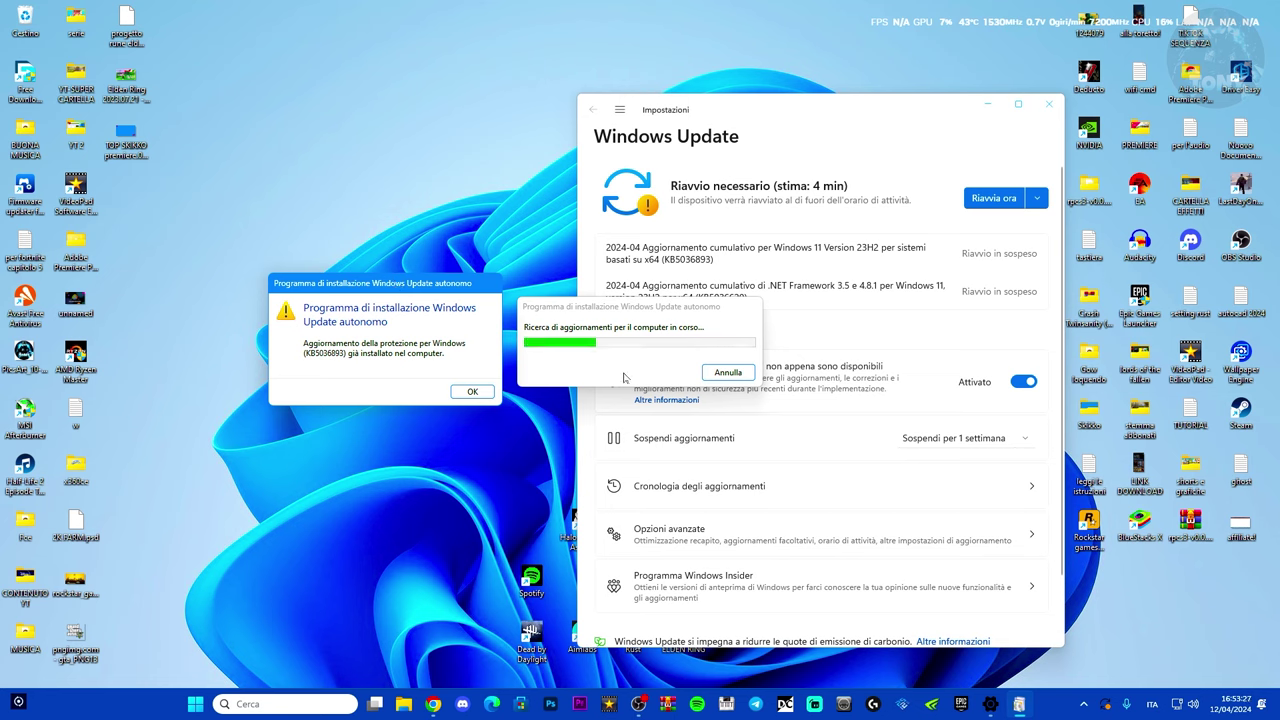
pyautogui.press('Return')
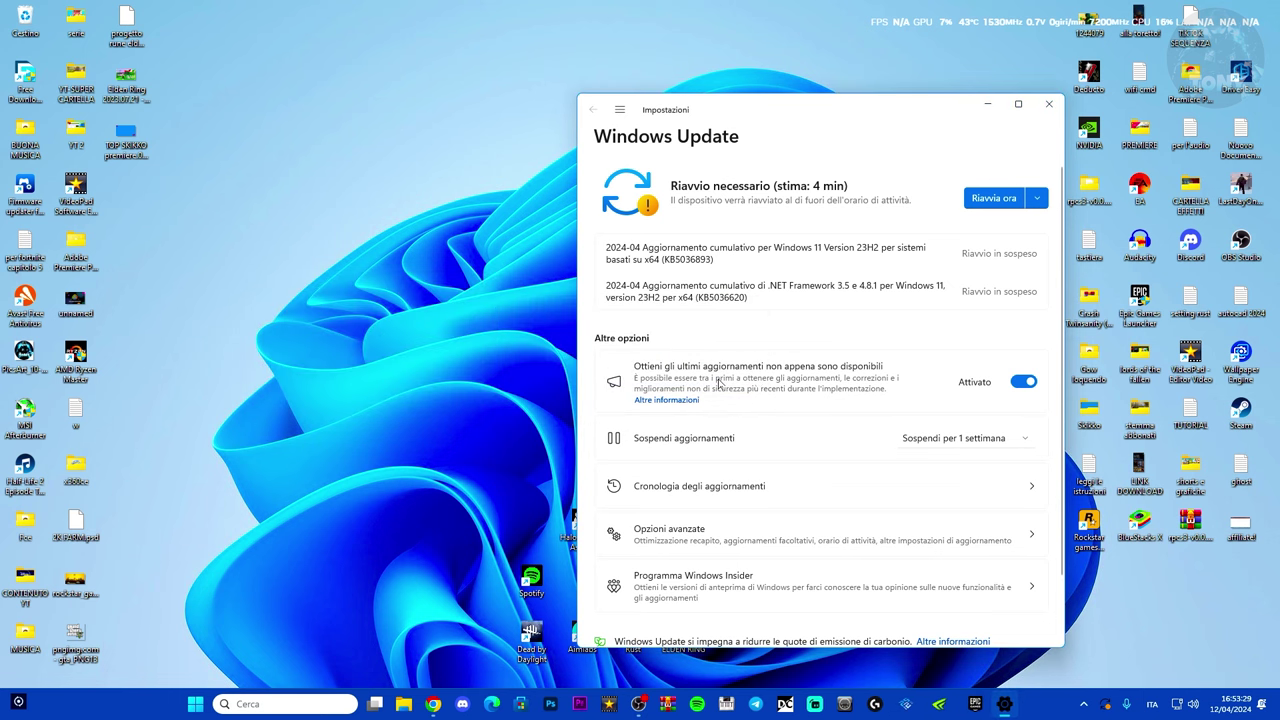
pyautogui.moveTo(870, 109); pyautogui.dragTo(648, 62)
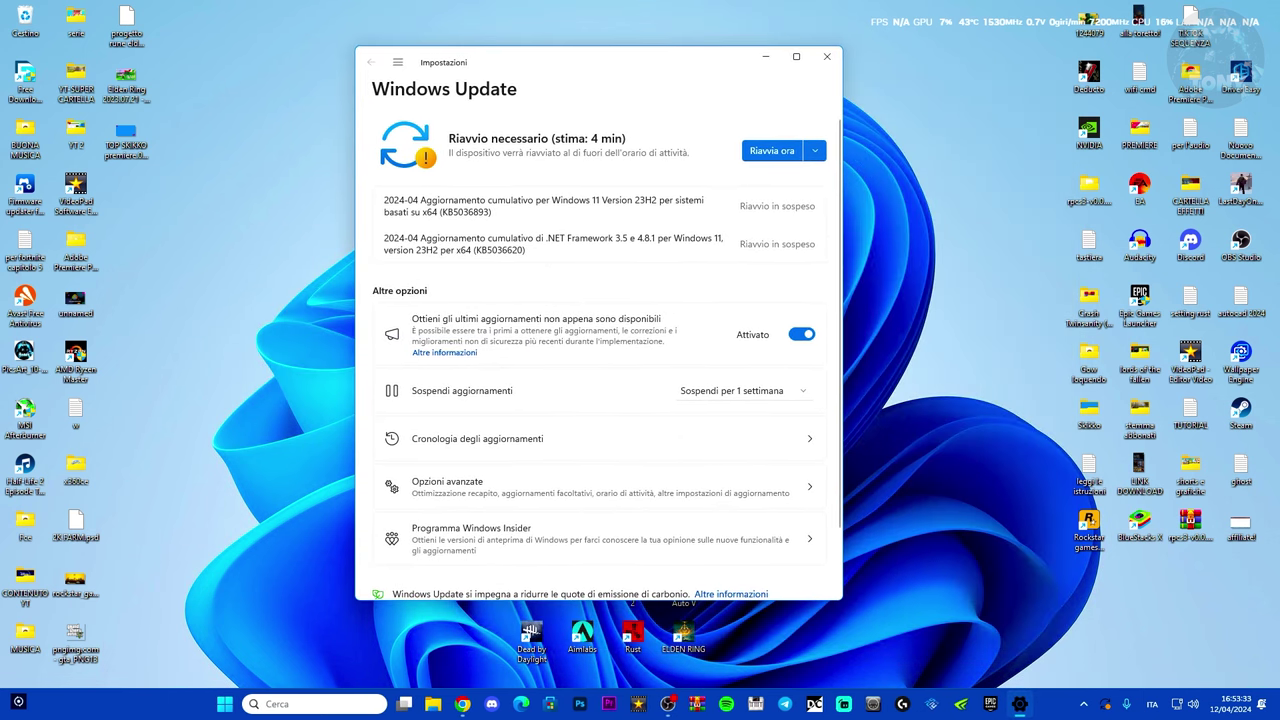